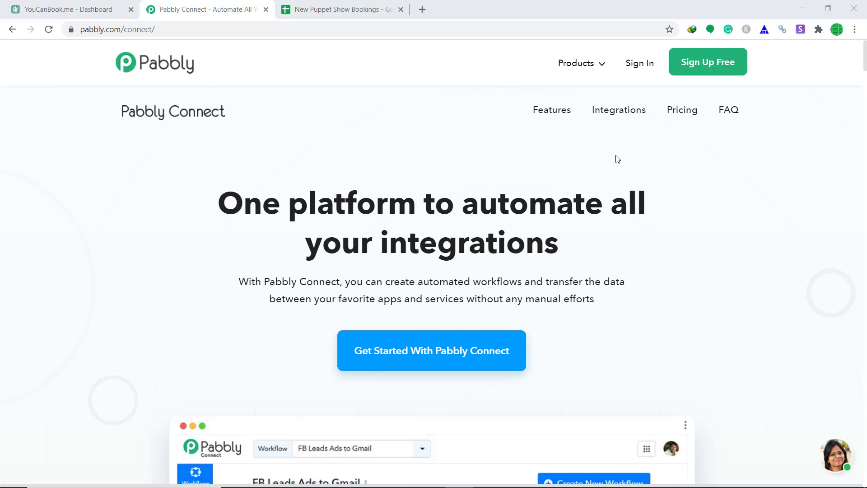
Sign in to Pabbly and open the Connect application.
left_click(640, 65)
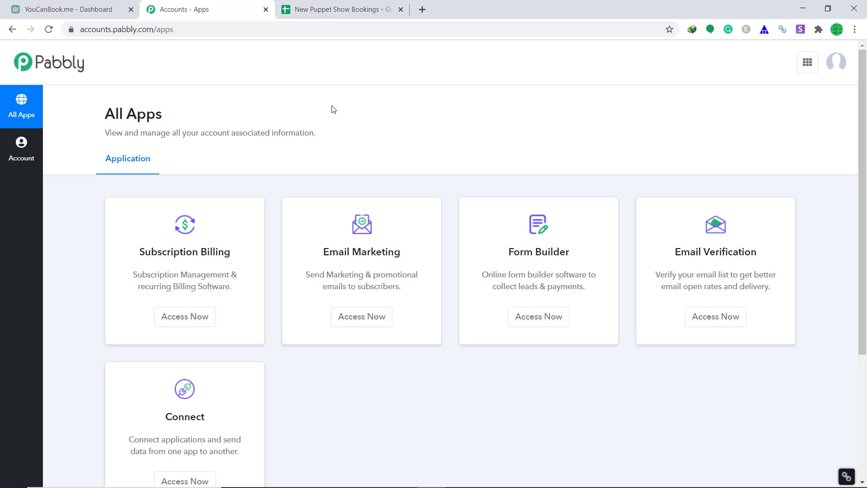
scroll(333, 109, "down", 4)
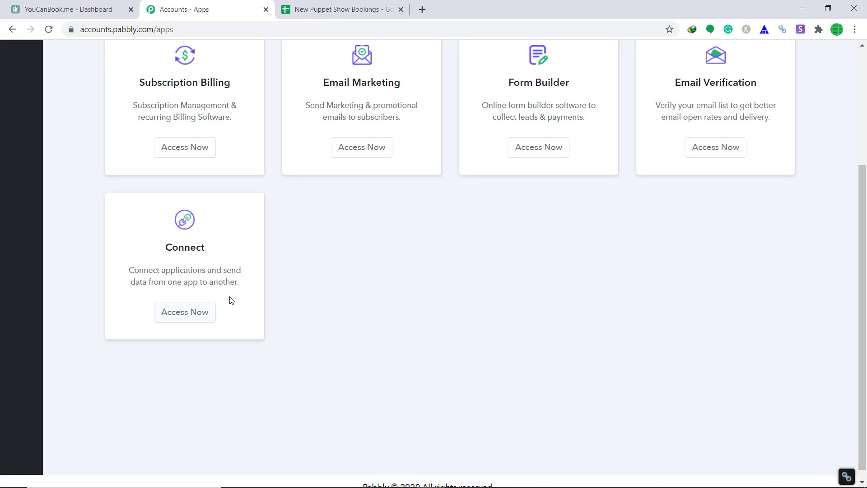
left_click(186, 311)
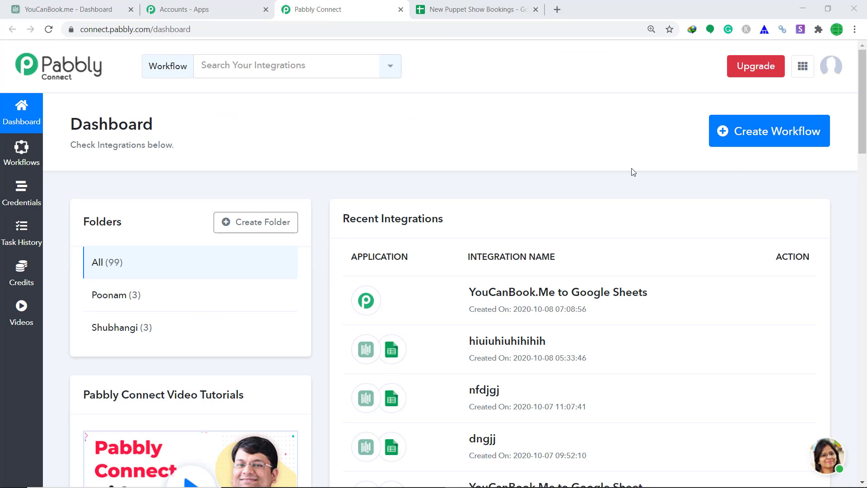
Create a new workflow named 'YouCanBookMe To GoogleSheets'.
left_click(788, 138)
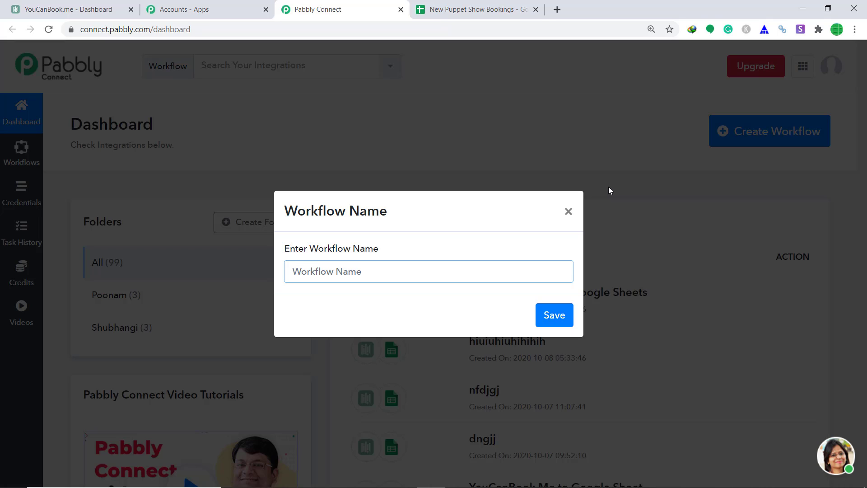
type("YouCanBookMe ")
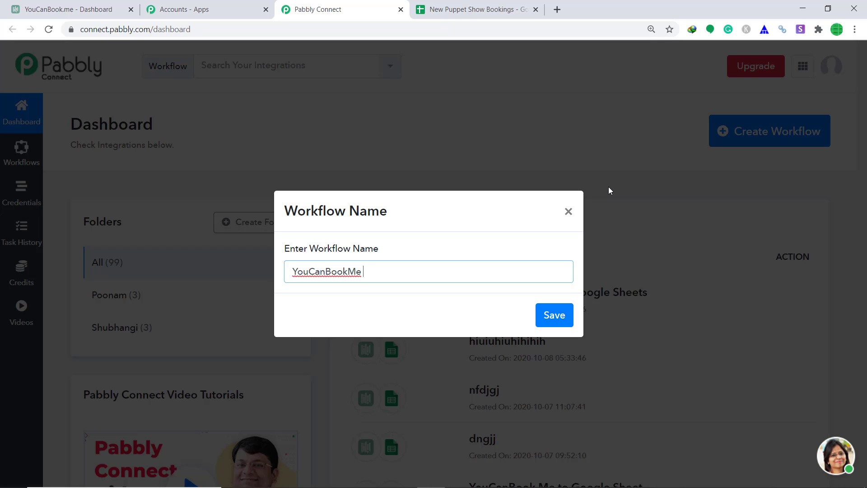
type("To GoogleSheets")
left_click(554, 314)
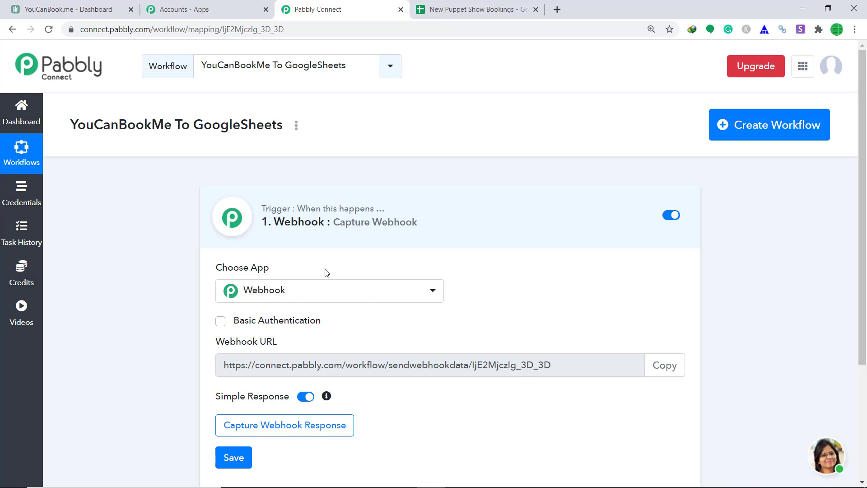
Choose YouCanBook.Me as the trigger app with the New Booking method, then go to the YouCanBook.me dashboard.
left_click(356, 297)
type("you")
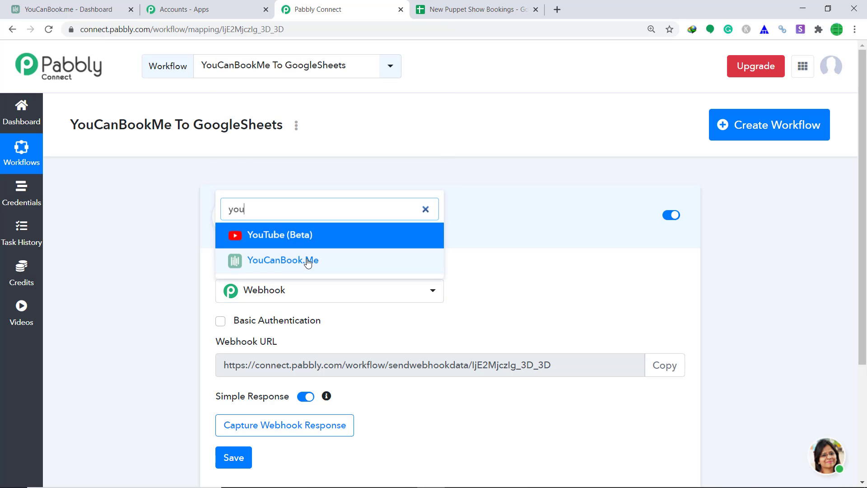
left_click(306, 258)
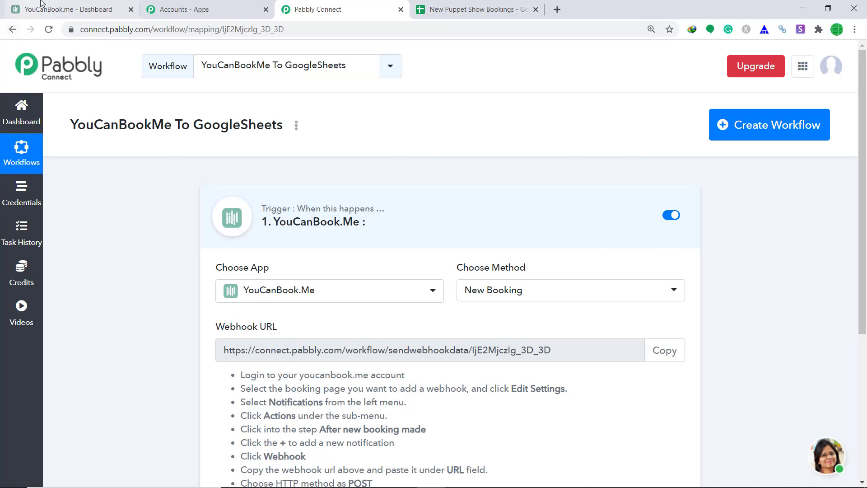
left_click(63, 9)
Open the Puppet Show booking page's notification actions.
scroll(380, 253, "down", 1)
scroll(379, 253, "down", 2)
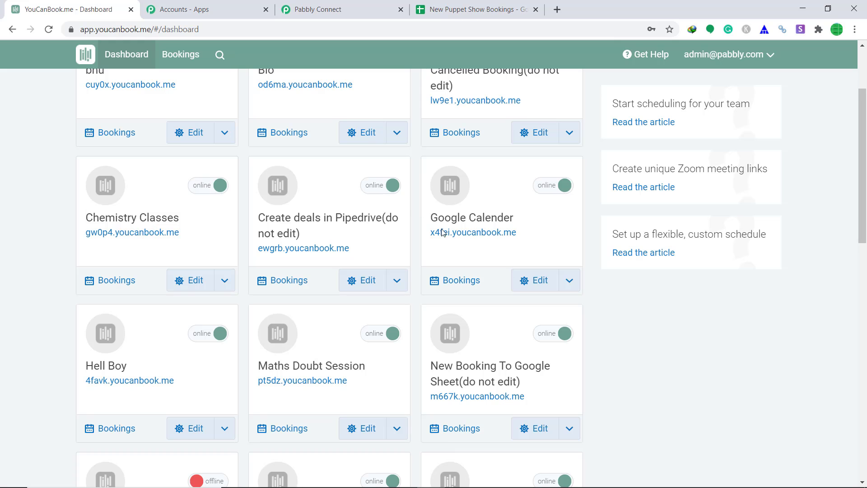
scroll(486, 356, "down", 1)
scroll(479, 343, "down", 11)
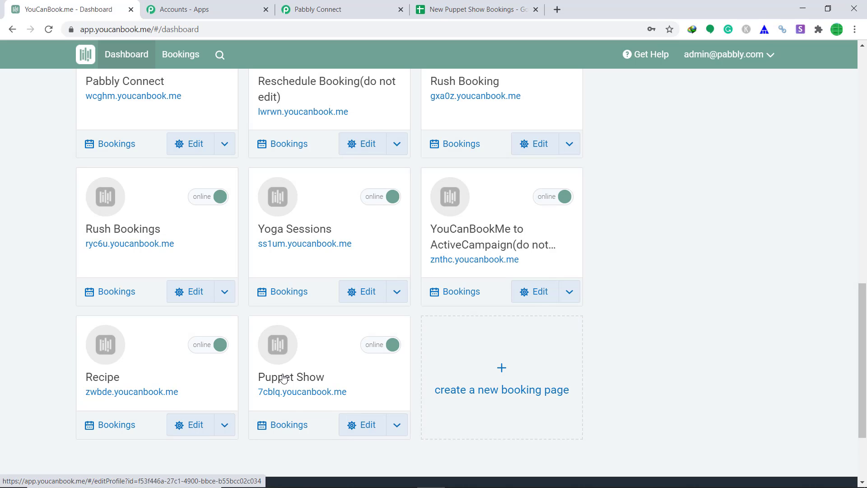
left_click(279, 349)
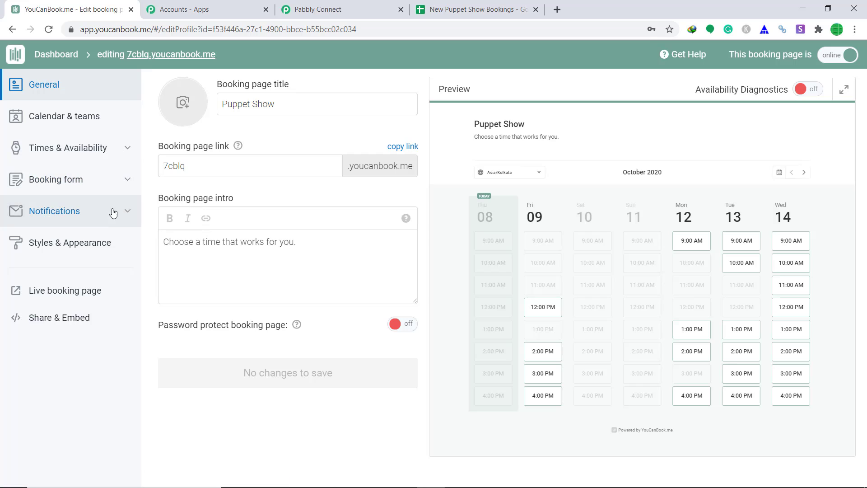
left_click(57, 212)
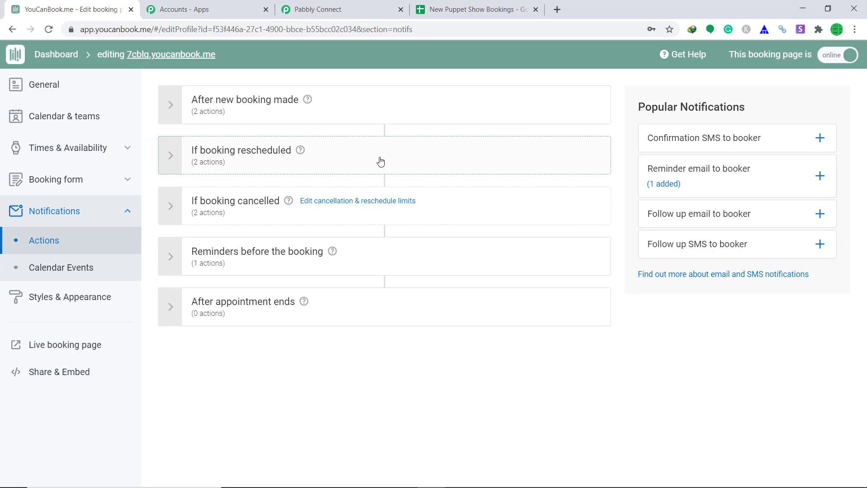
Add a Webhook action under After new booking made.
left_click(369, 107)
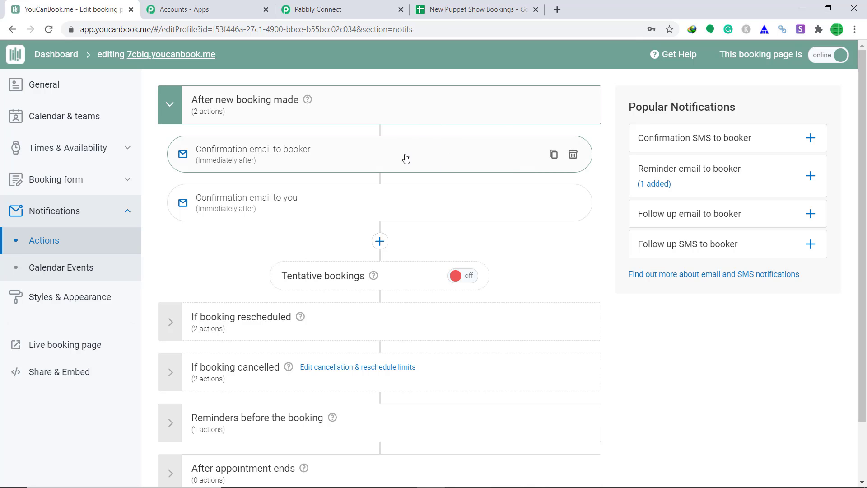
left_click(380, 241)
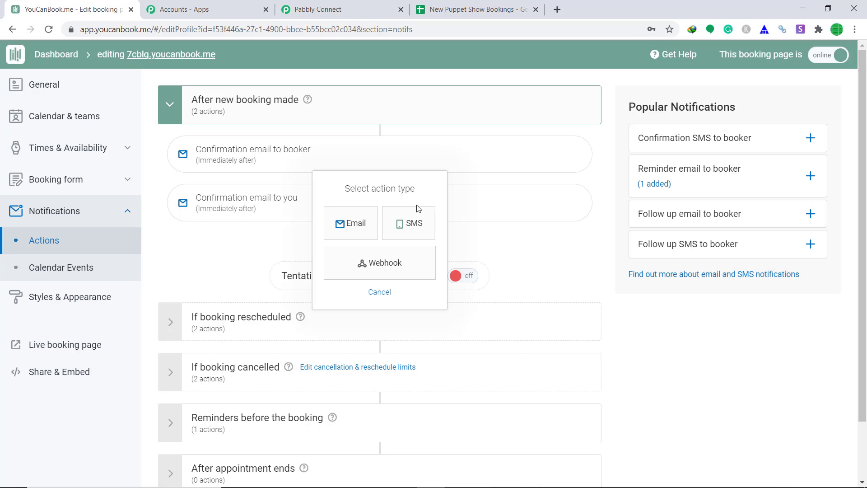
left_click(382, 265)
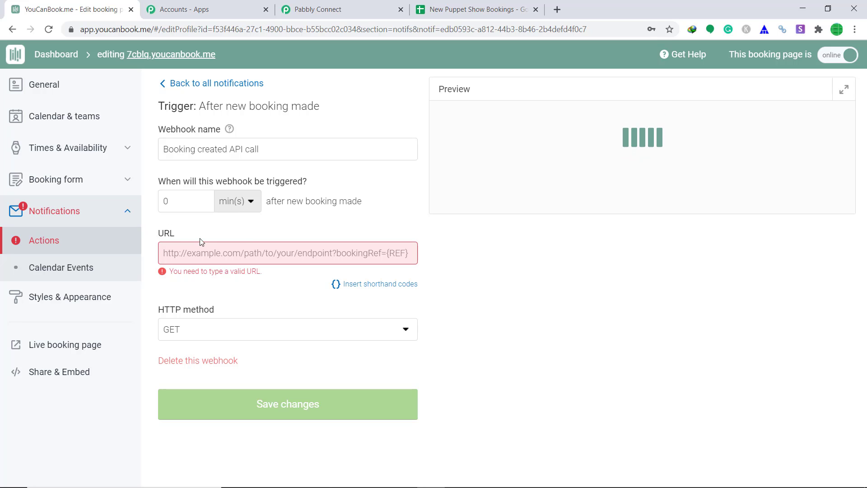
Paste the Pabbly webhook URL into the webhook's URL field and set the method to POST.
left_click(343, 9)
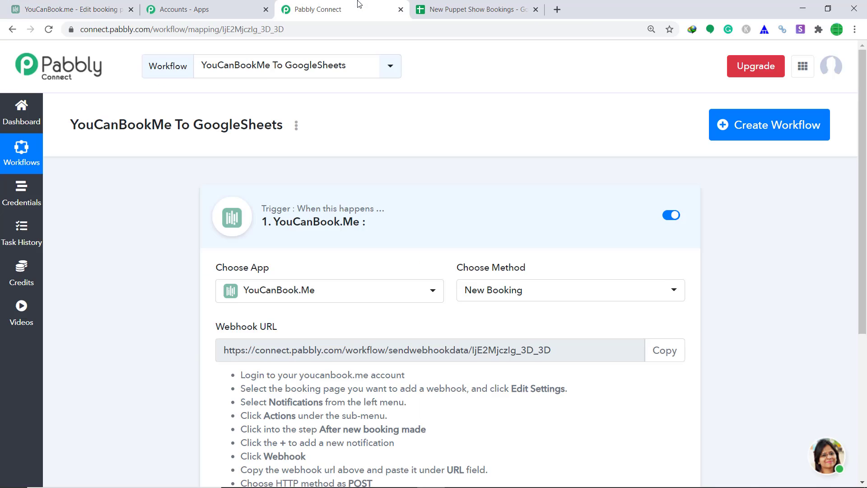
scroll(584, 324, "down", 1)
left_click(664, 295)
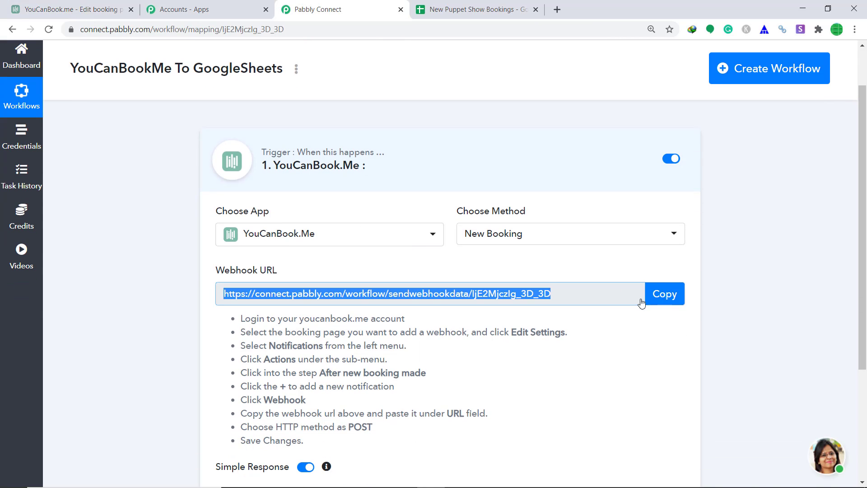
left_click(60, 6)
right_click(213, 247)
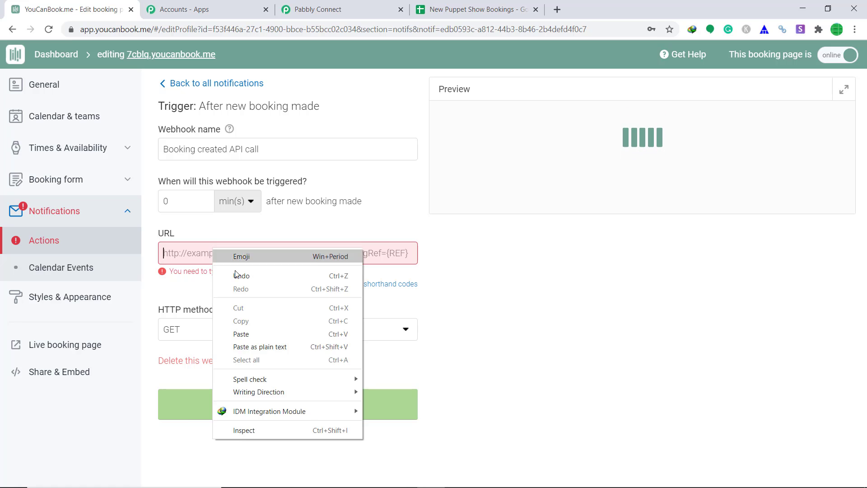
left_click(248, 332)
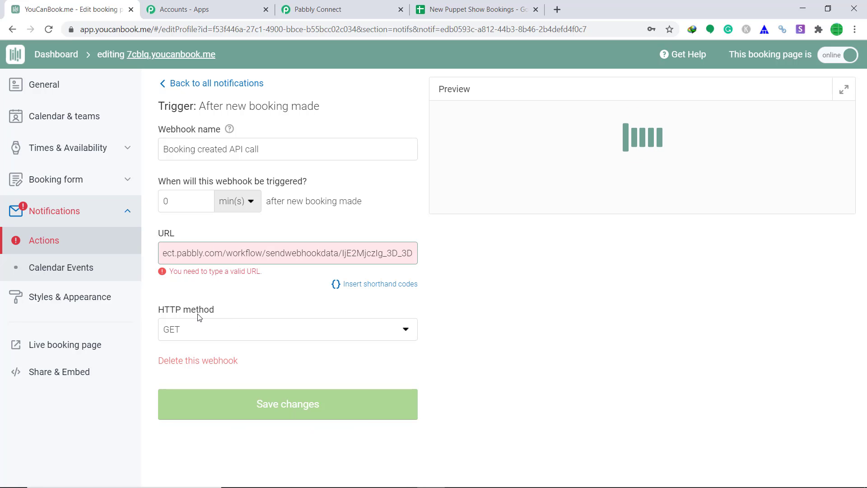
left_click(202, 332)
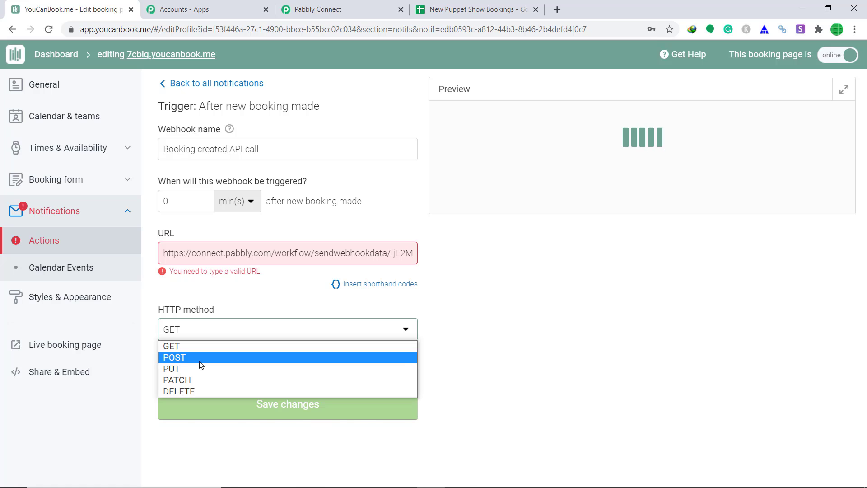
left_click(239, 354)
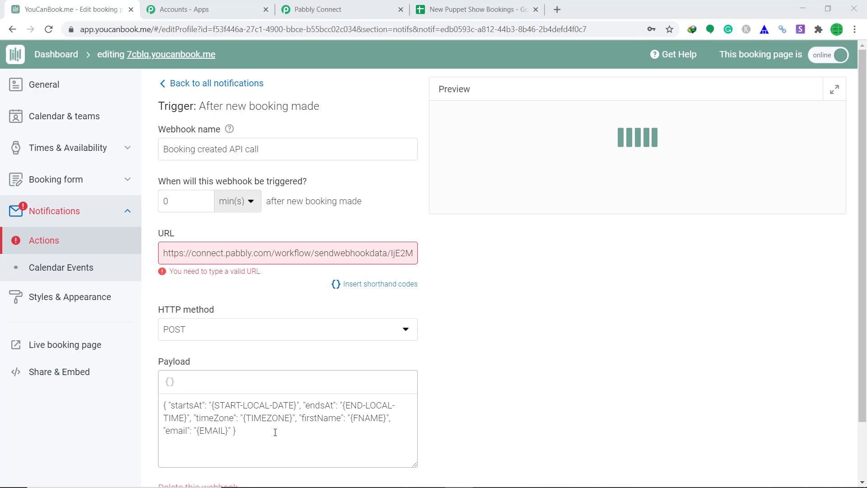
Replace the payload with one adding lastName, startDate and endDate, and save the webhook.
key("ctrl+a")
type("{ \"startsAt\": \"{START-LOCAL-DATE}\", \"endsAt\": \"{END-LOCAL-TIME}\", \"timeZone\": \"{TIMEZONE}\", \"firstName\": \"{FNAME}\", \"lastName\": \"{LNAME}\", \"email\": \"{EMAIL}\", \"startDate\": \"{START}\", \"endDate\": \"{END}\" }")
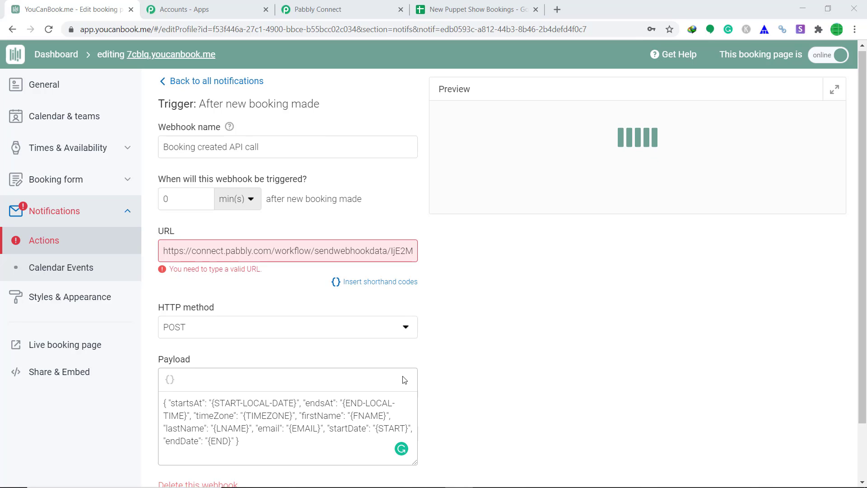
scroll(235, 432, "down", 2)
left_click(271, 463)
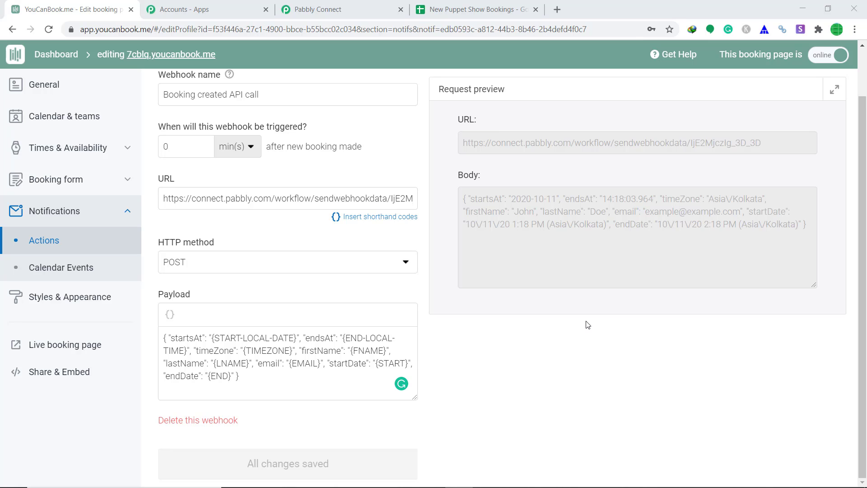
left_click(334, 5)
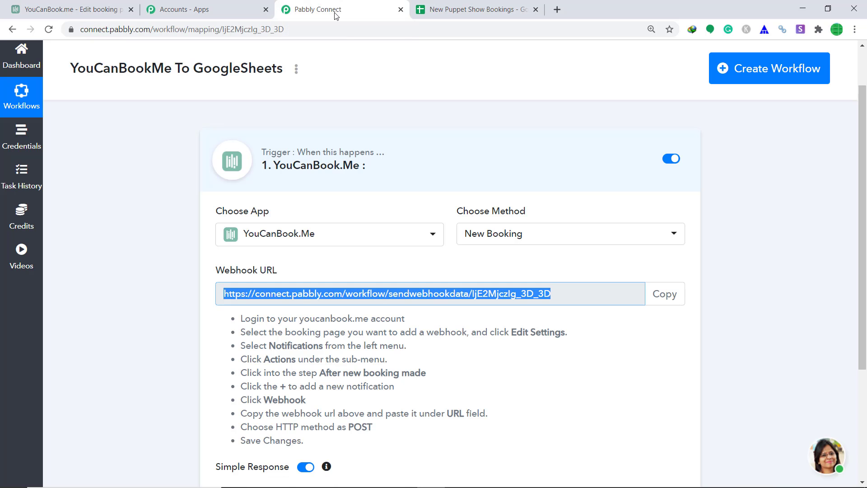
scroll(592, 203, "down", 3)
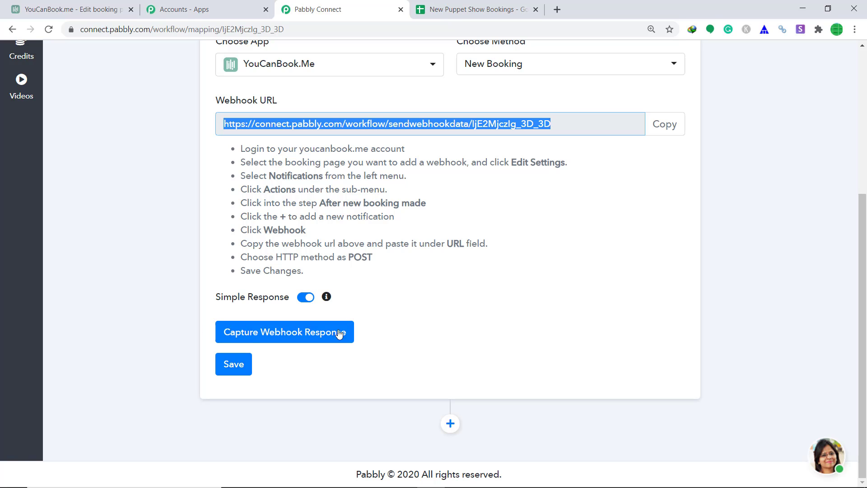
Have Pabbly wait for a webhook response, then pick the Tuesday 13, 9:00 AM Puppet Show slot.
left_click(328, 333)
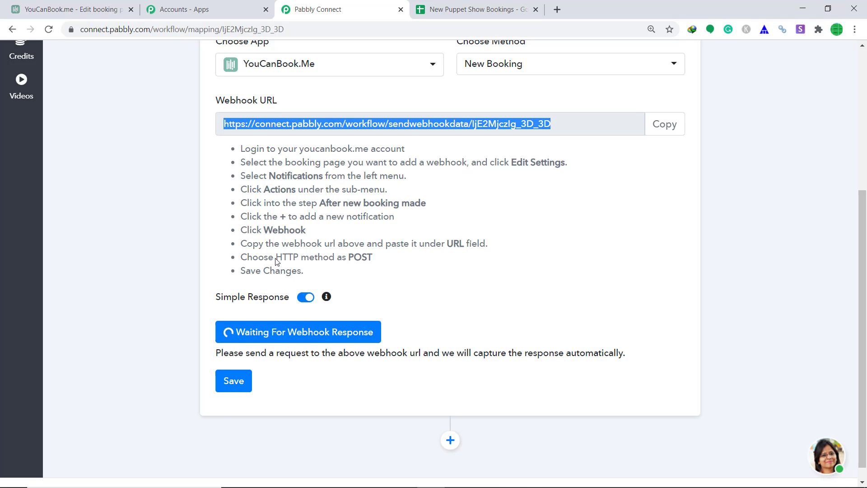
left_click(38, 4)
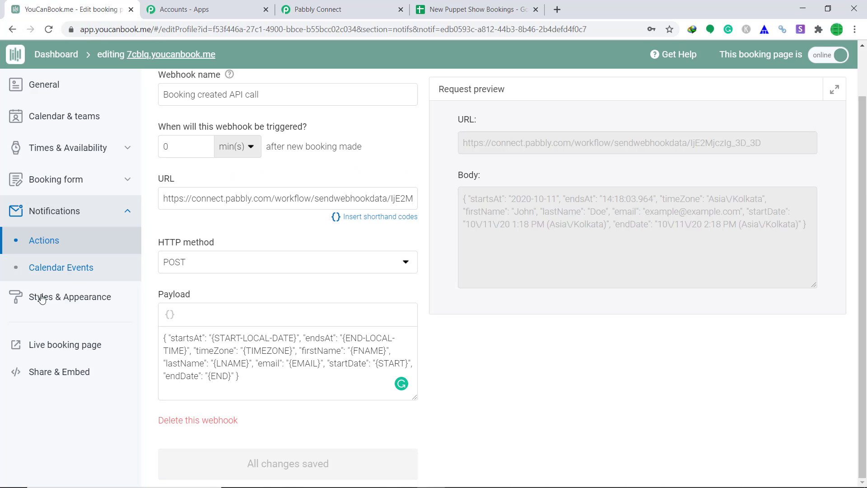
left_click(42, 348)
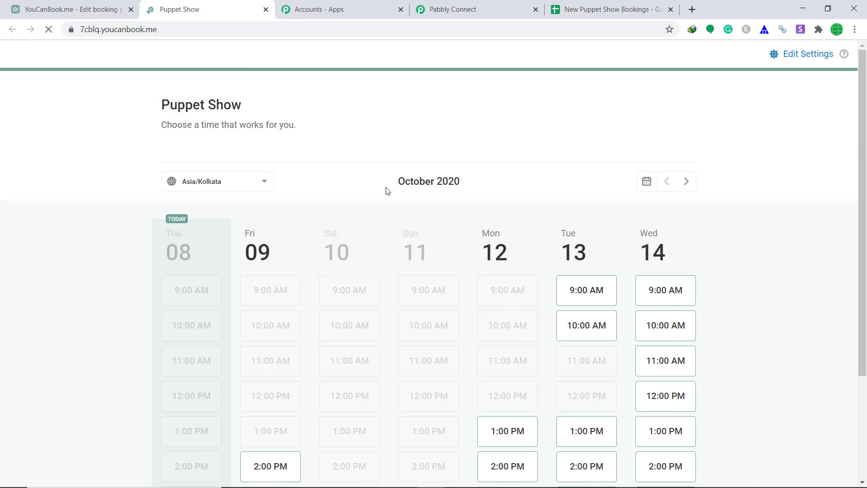
scroll(387, 190, "down", 1)
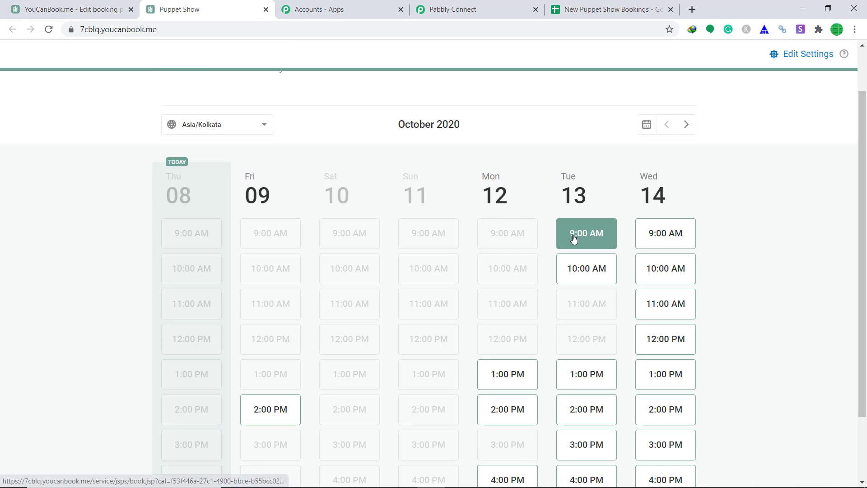
left_click(588, 240)
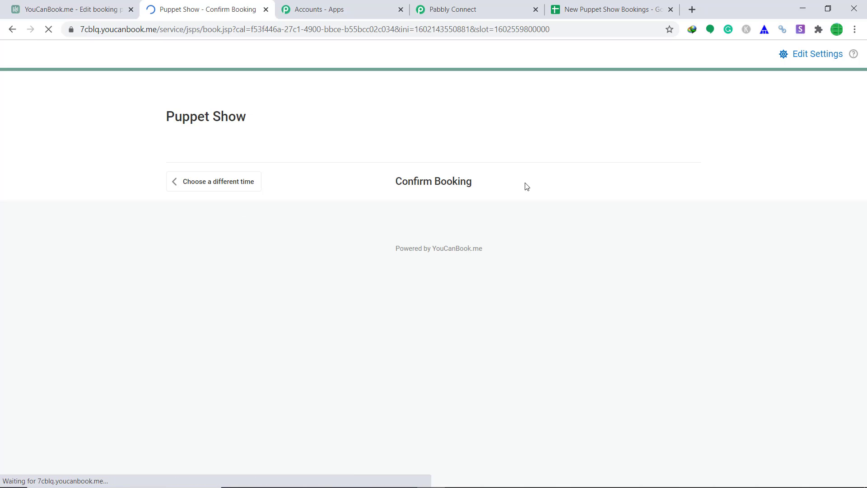
Autofill the booking form with saved contact details, pass the robot check and confirm the booking.
scroll(521, 214, "down", 2)
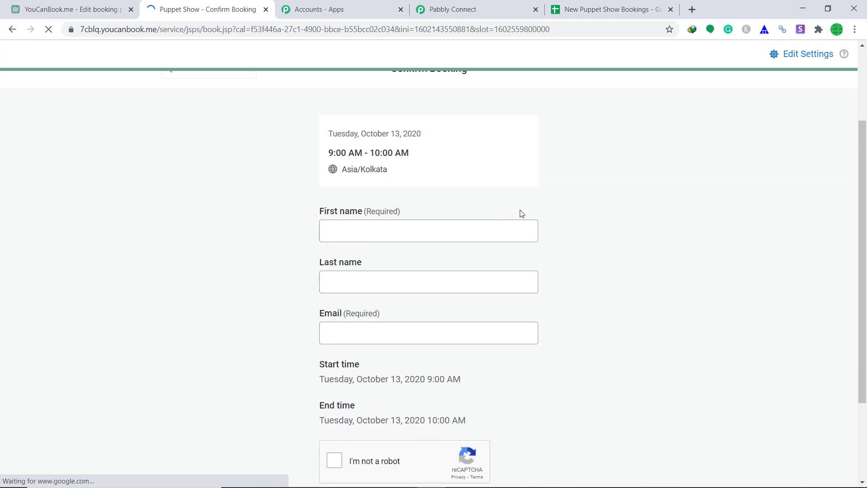
left_click(380, 239)
left_click(371, 261)
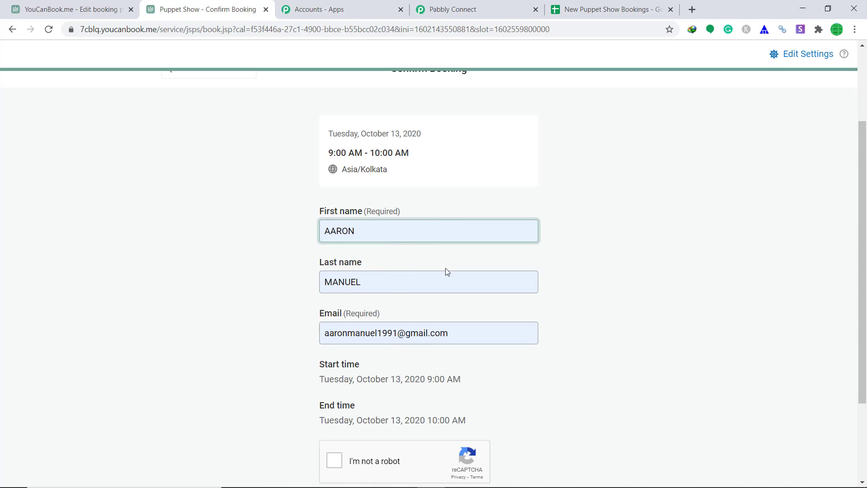
scroll(337, 331, "down", 1)
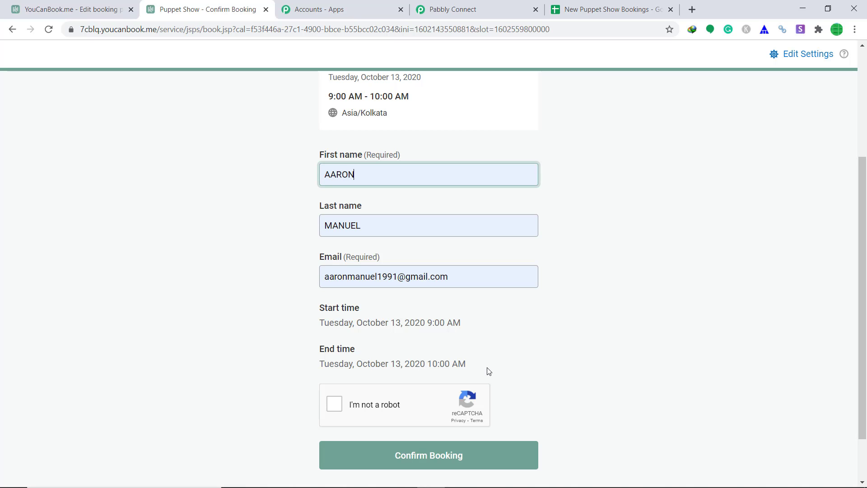
scroll(487, 371, "down", 1)
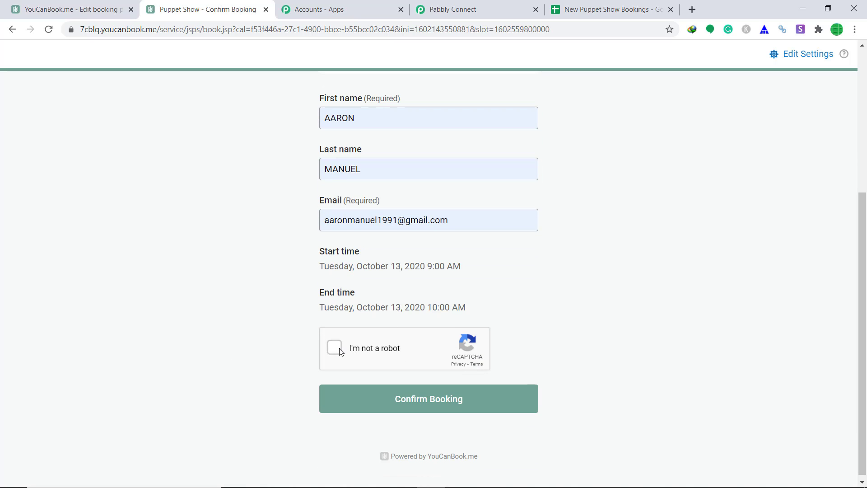
left_click(340, 352)
left_click(437, 406)
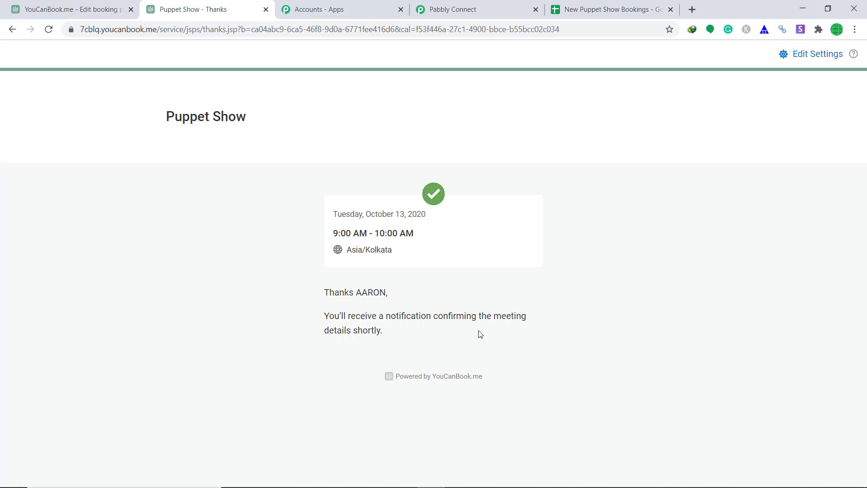
Review the test booking's details in the webhook response and add an action step below the trigger.
left_click(449, 7)
scroll(633, 188, "down", 5)
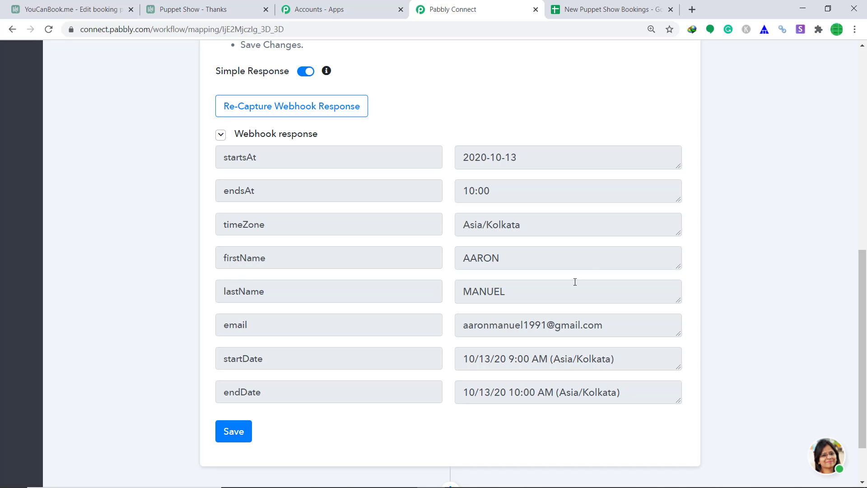
left_click_drag(860, 285, 851, 340)
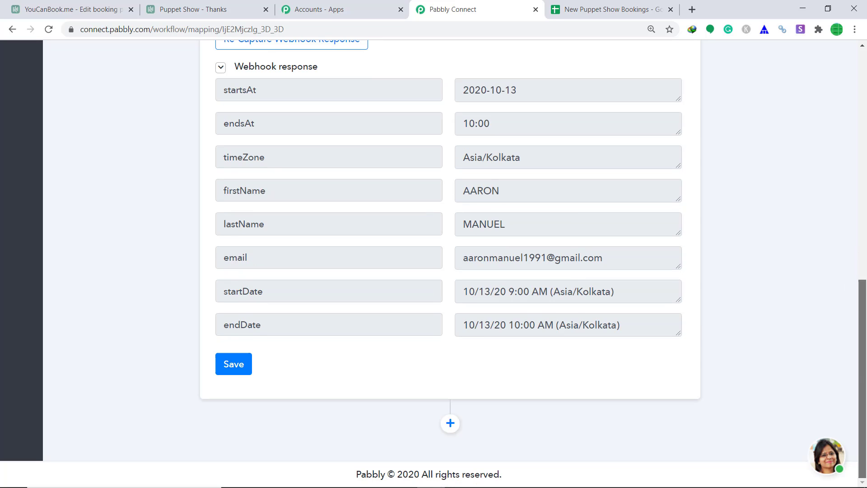
left_click(450, 423)
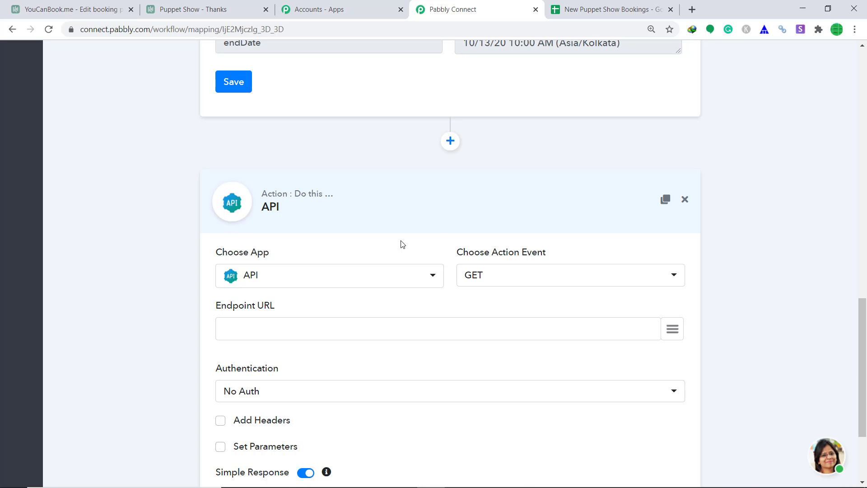
Set the action app to Google Sheets with the Add New Row method.
left_click(326, 284)
type("goo")
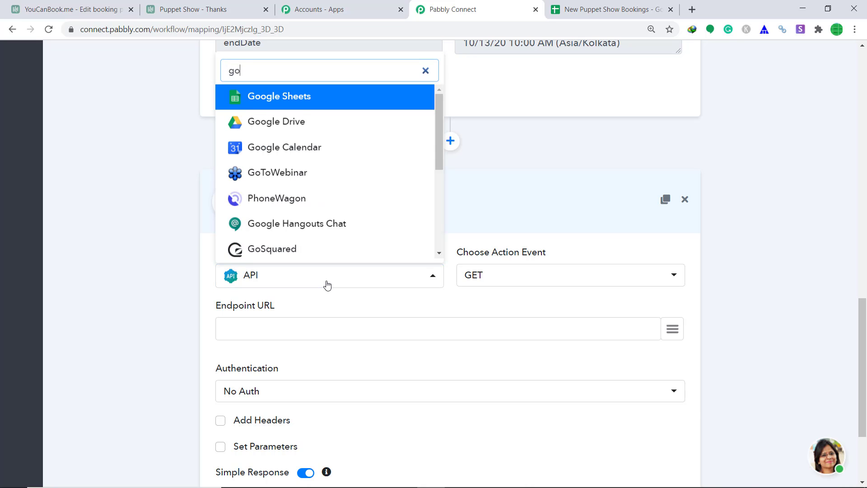
left_click(308, 97)
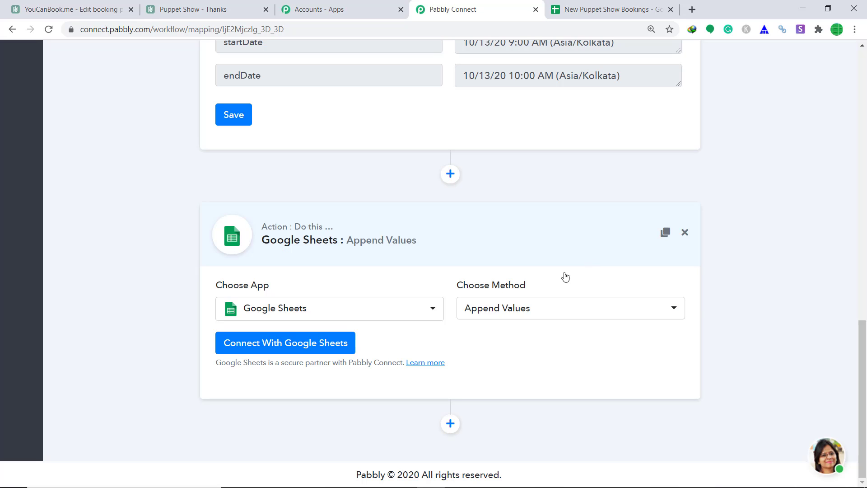
left_click(479, 319)
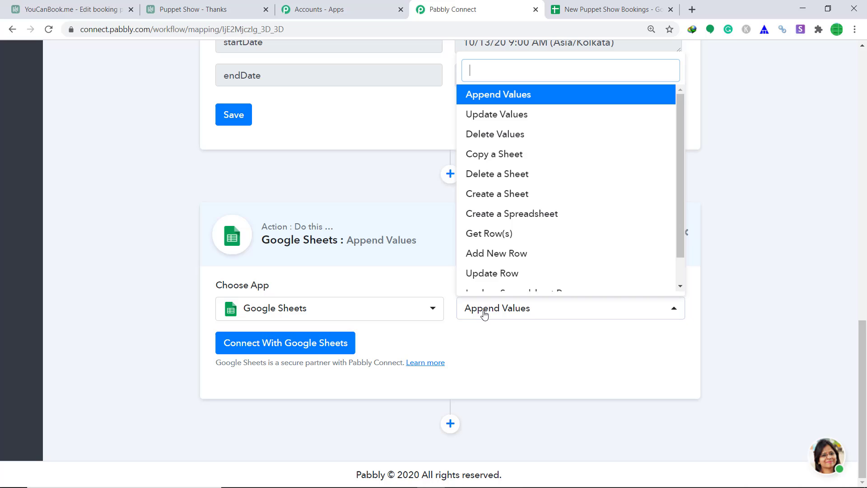
left_click(497, 255)
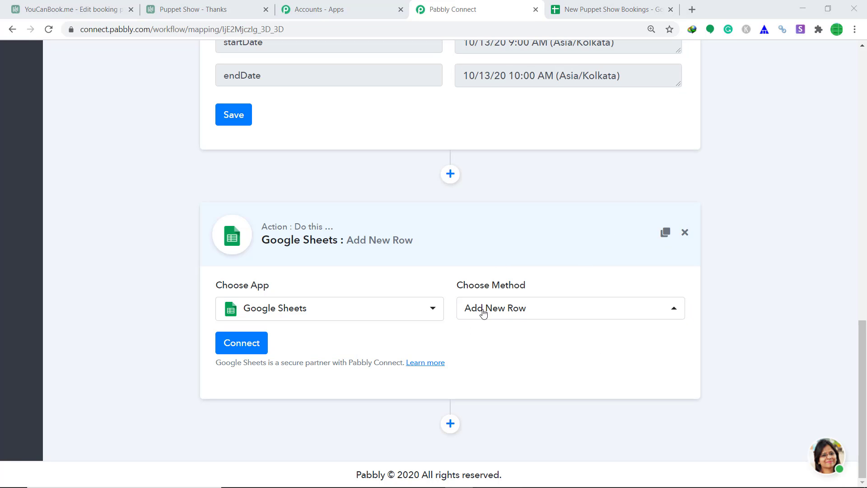
left_click(495, 337)
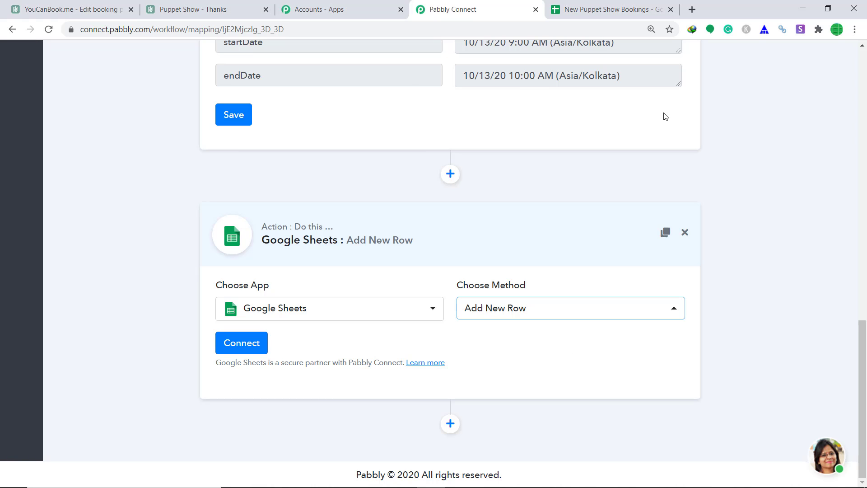
Check the New Puppet Show Bookings spreadsheet, then begin connecting a Google Sheets account.
left_click(572, 4)
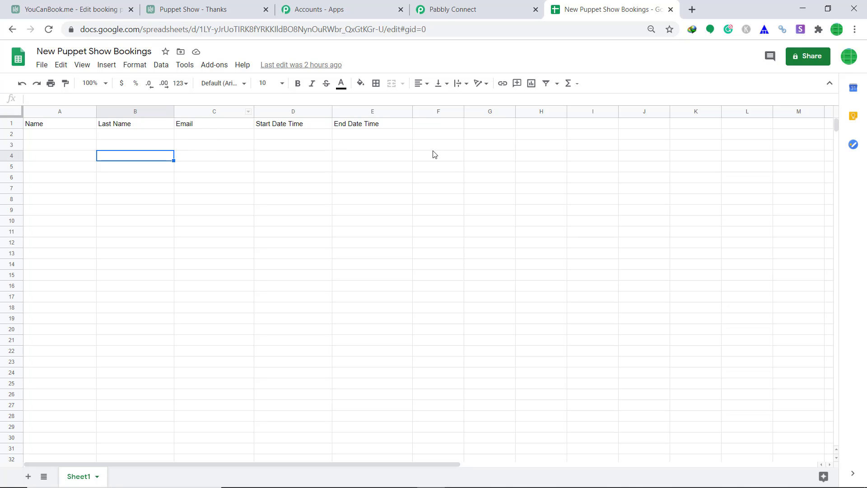
left_click(454, 5)
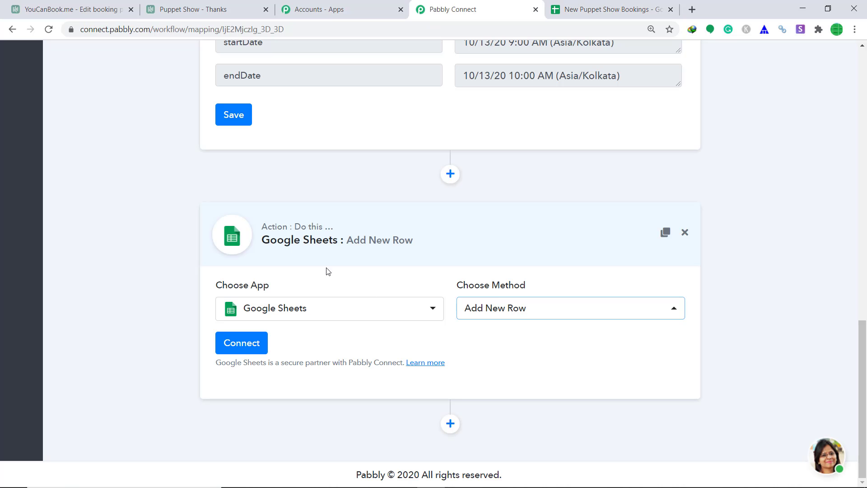
left_click(261, 343)
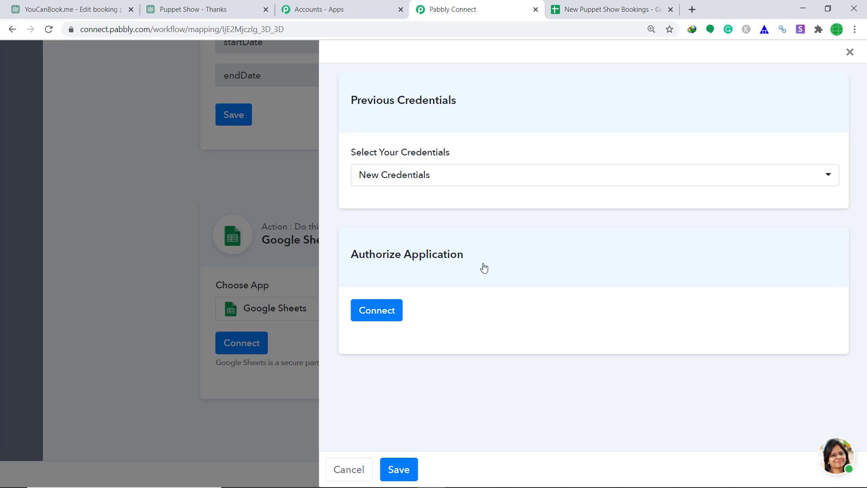
Sign in with the Google account and allow Pabbly Connect access to the spreadsheets.
left_click(371, 316)
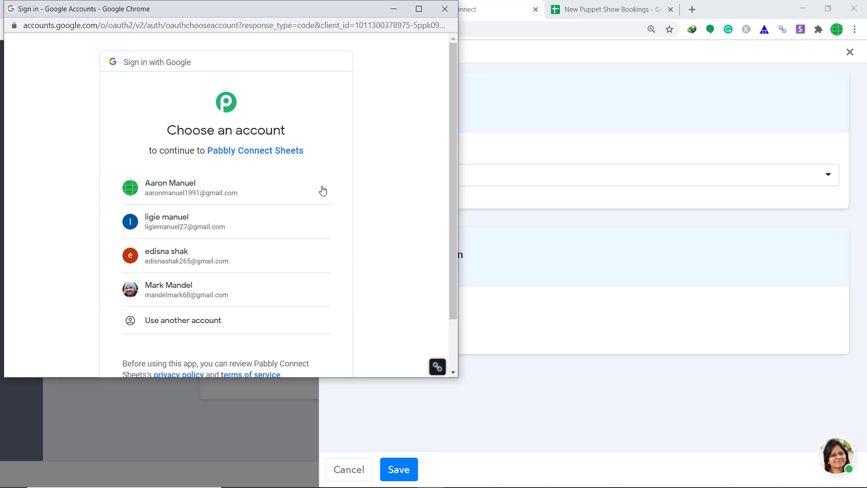
left_click(191, 192)
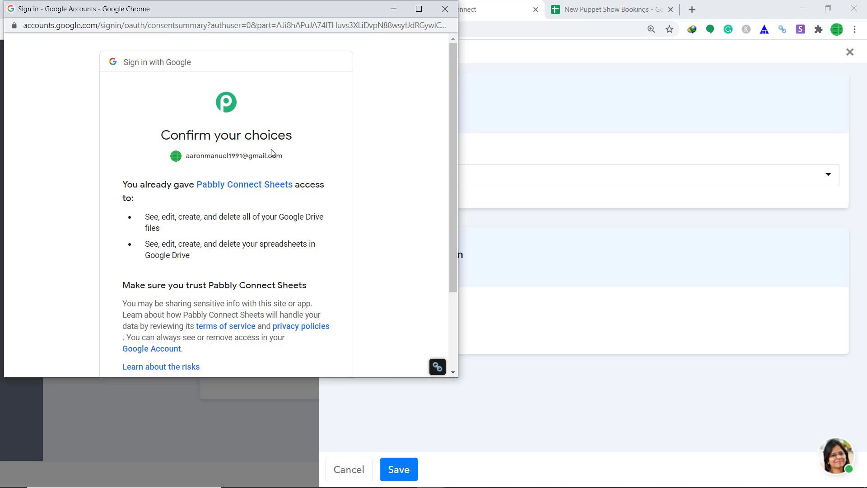
scroll(305, 167, "down", 3)
left_click(302, 294)
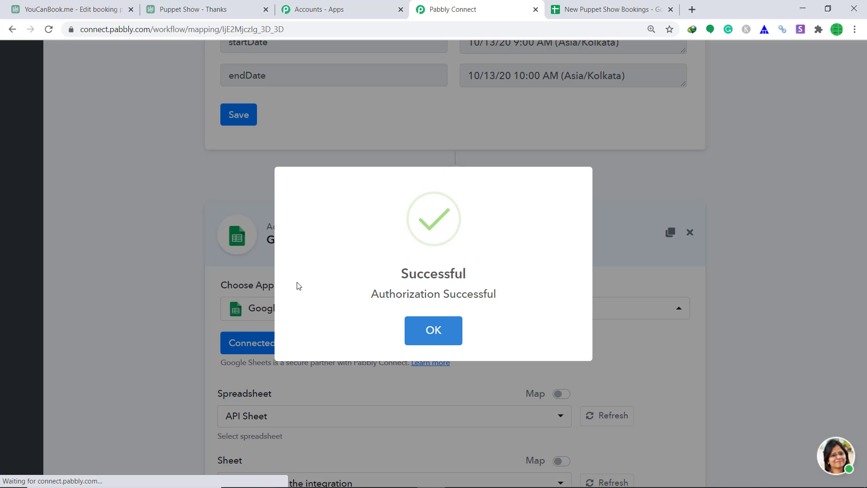
Select the New Puppet Show Bookings spreadsheet (Sheet1) and compare its column headers.
left_click(412, 333)
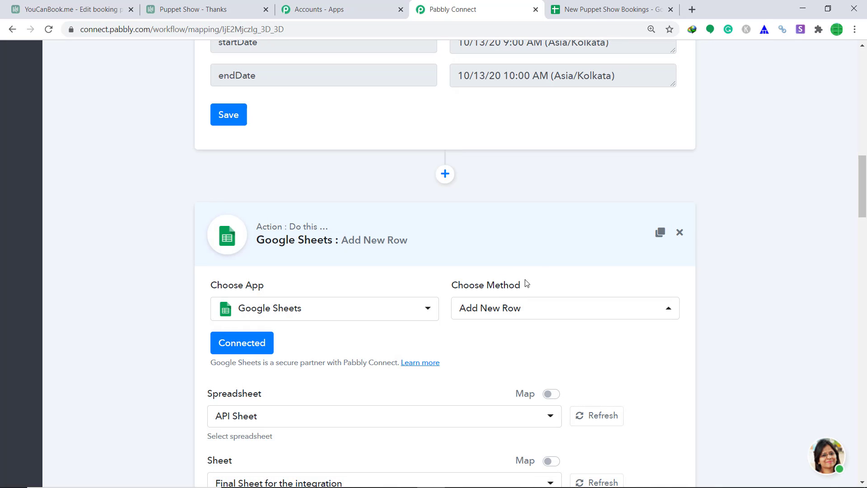
scroll(545, 252, "down", 5)
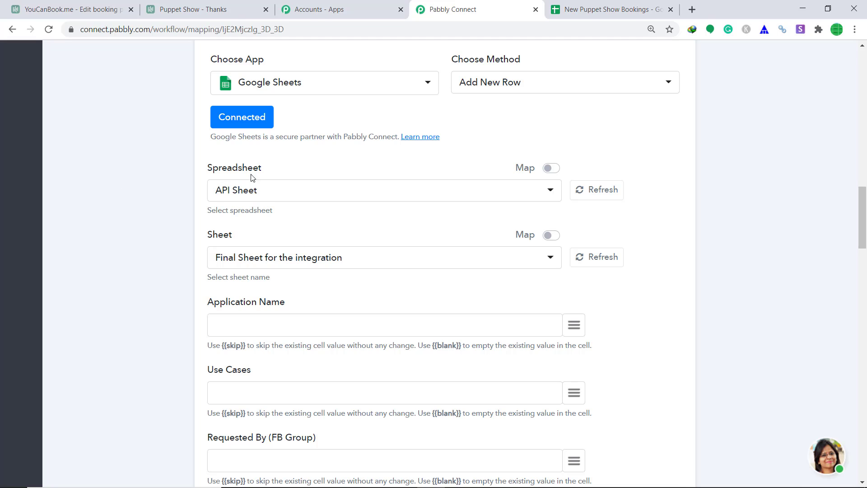
left_click(273, 201)
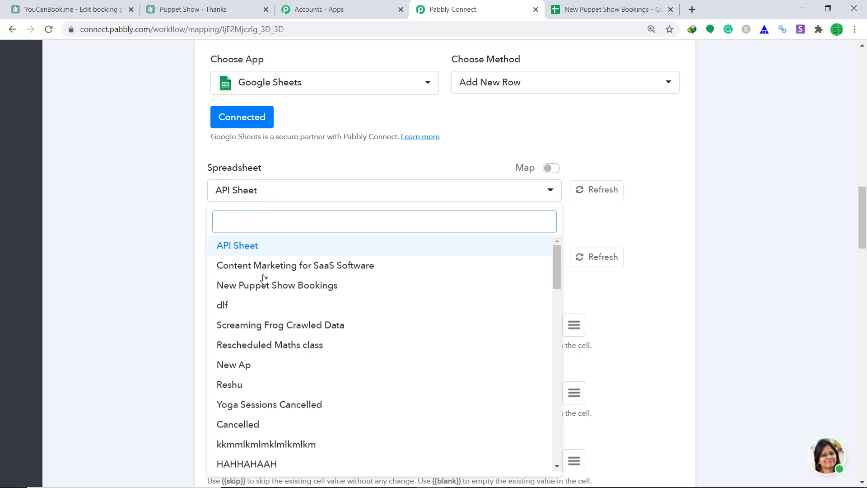
left_click(345, 289)
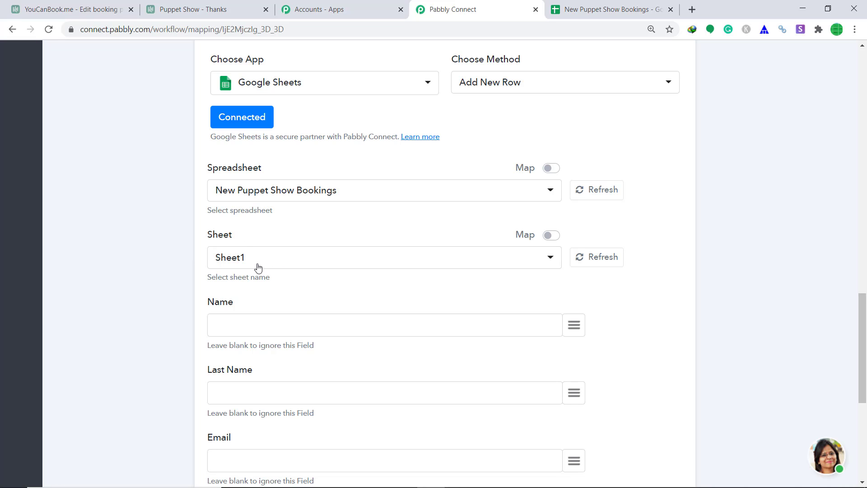
left_click(625, 6)
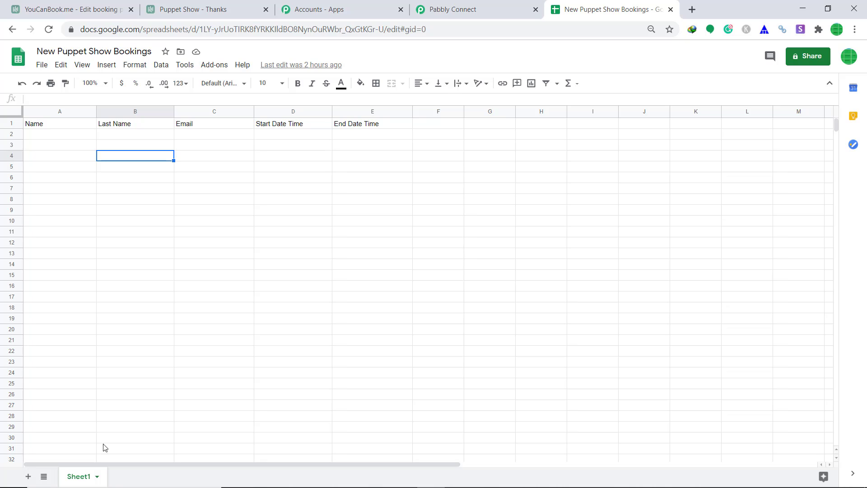
left_click(457, 6)
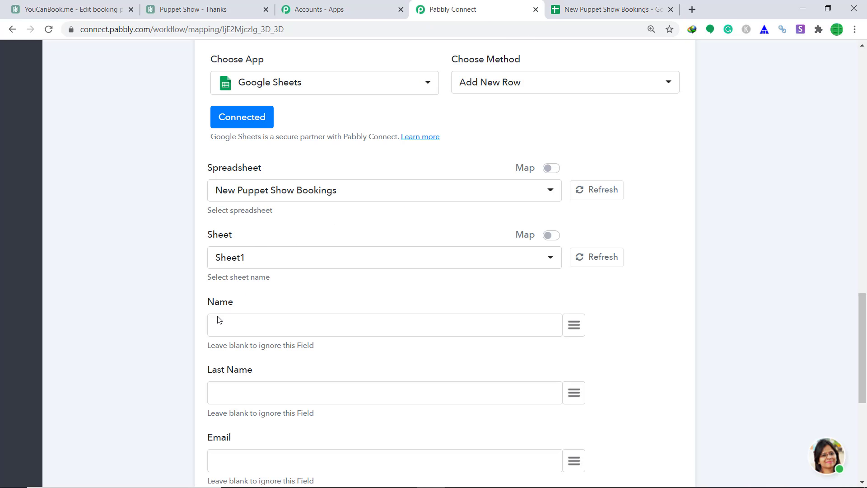
Map the booking's firstName, lastName and email into the Name, Last Name and Email columns.
left_click(575, 326)
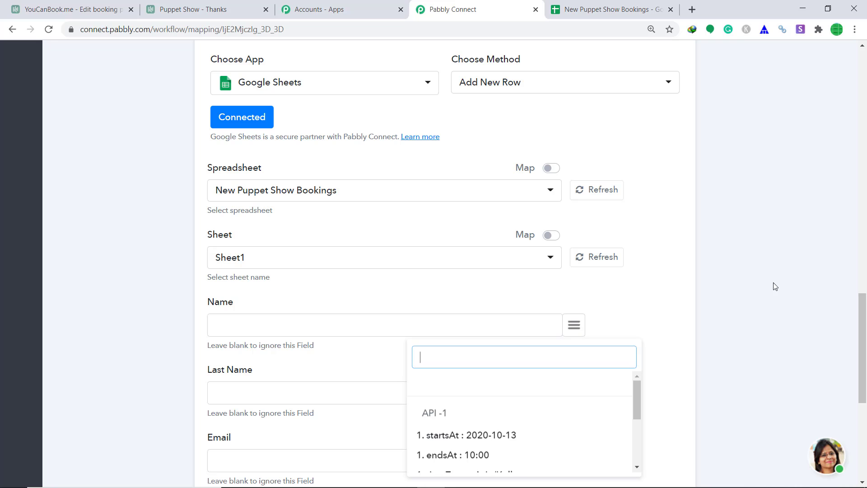
scroll(586, 315, "down", 1)
scroll(581, 291, "down", 2)
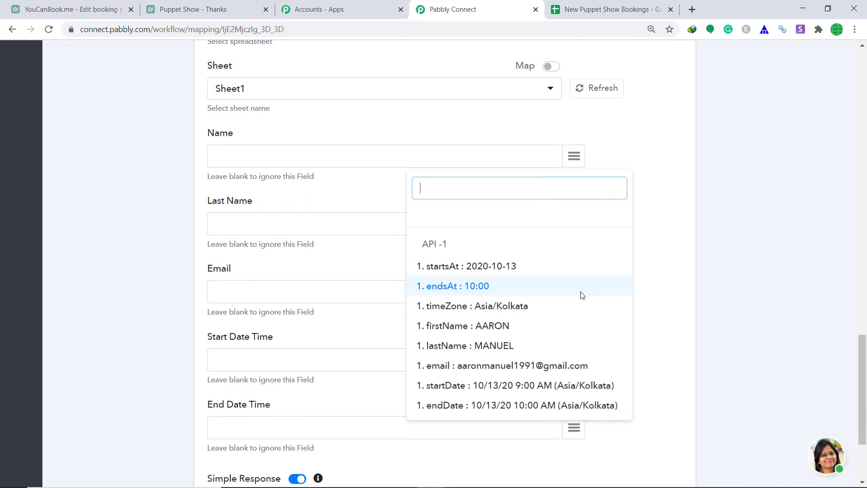
left_click(484, 326)
left_click(574, 224)
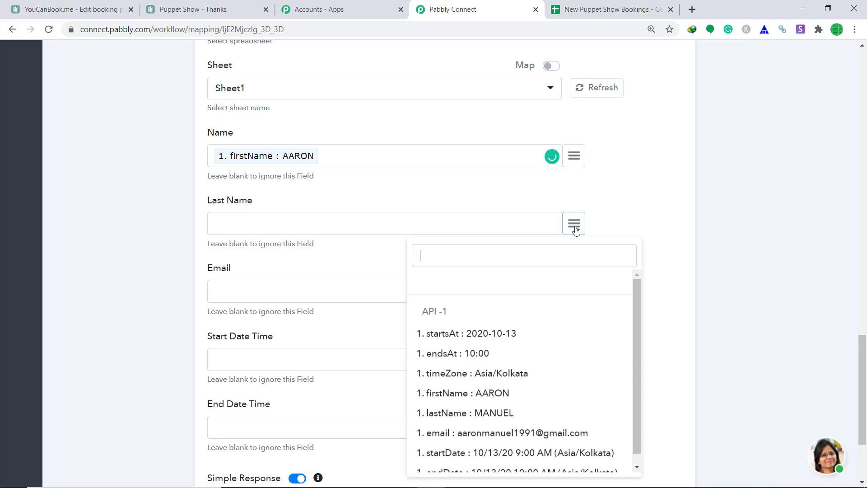
type("l")
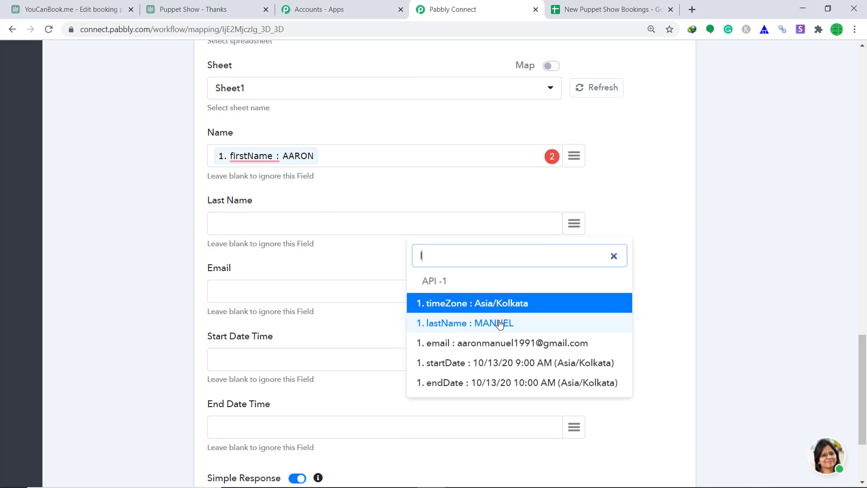
left_click(499, 323)
left_click(573, 290)
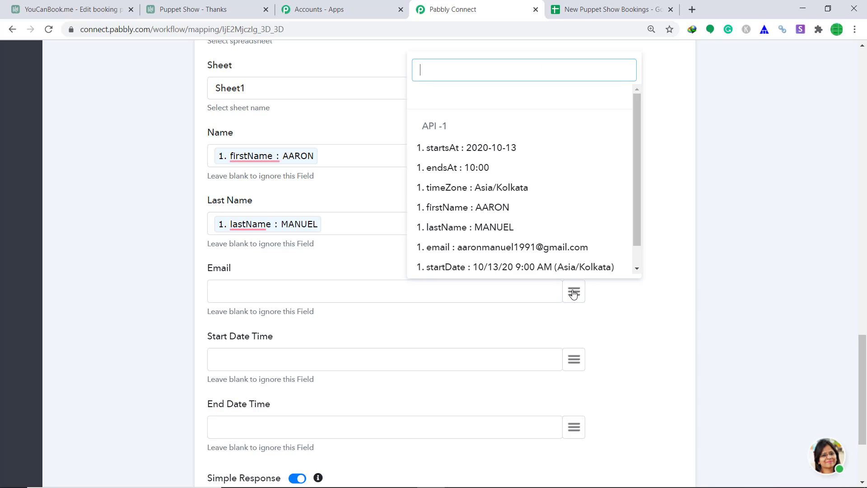
type("em")
left_click(536, 270)
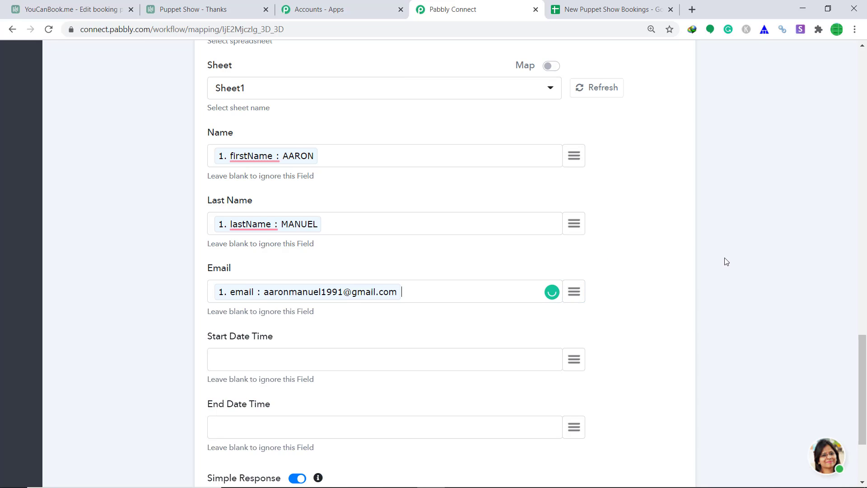
scroll(490, 205, "down", 2)
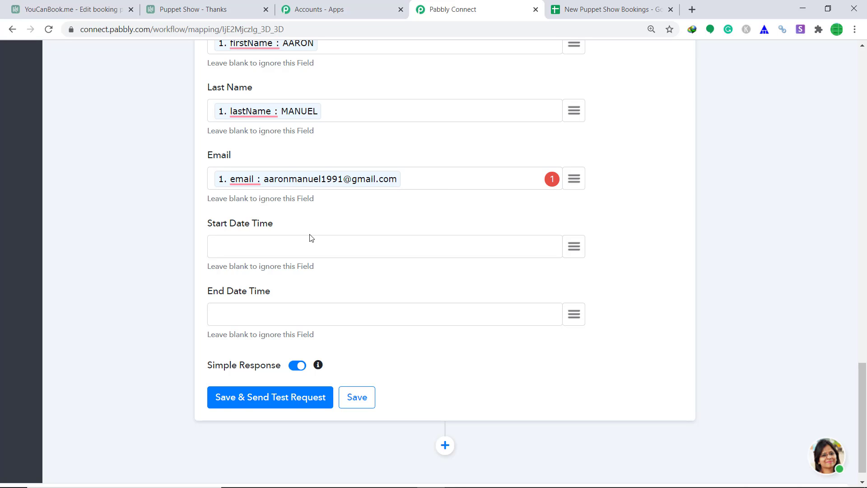
Map startDate into Start Date Time and endDate into End Date Time.
left_click(574, 246)
scroll(548, 341, "down", 1)
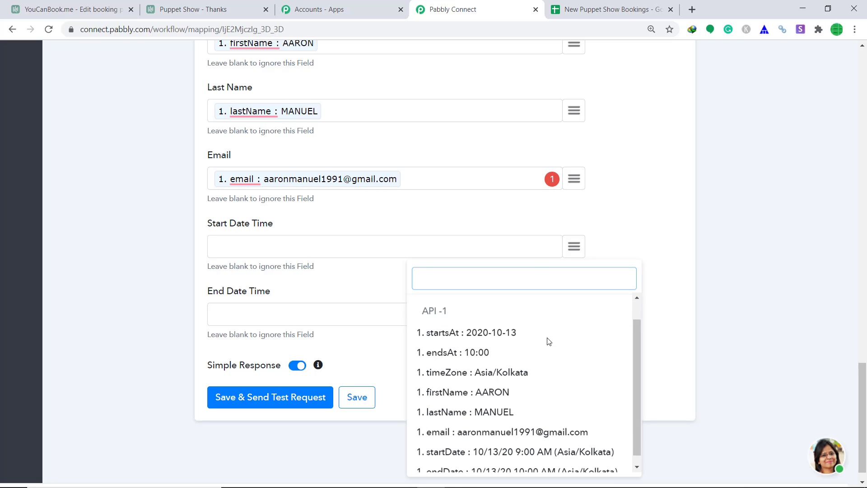
left_click(455, 439)
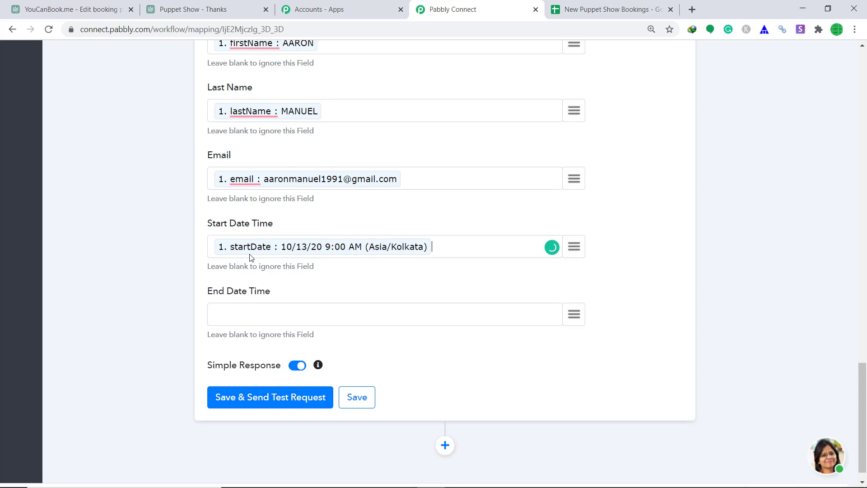
scroll(343, 259, "down", 1)
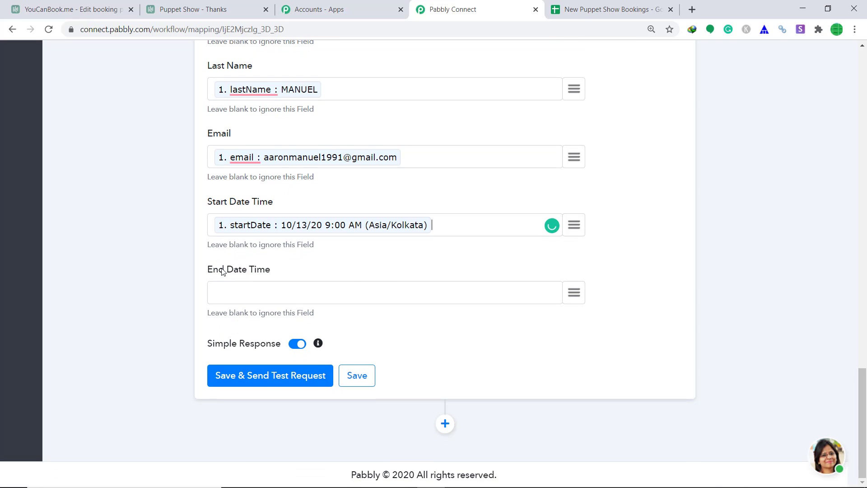
left_click(574, 294)
scroll(501, 267, "down", 2)
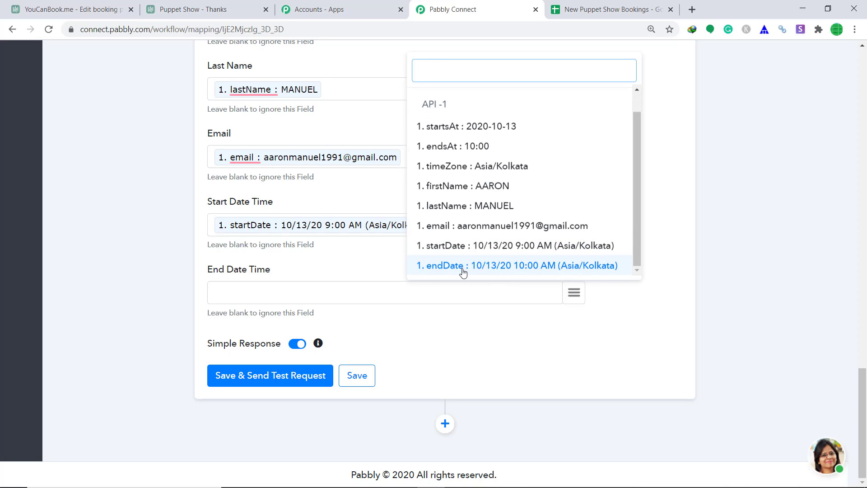
left_click(448, 267)
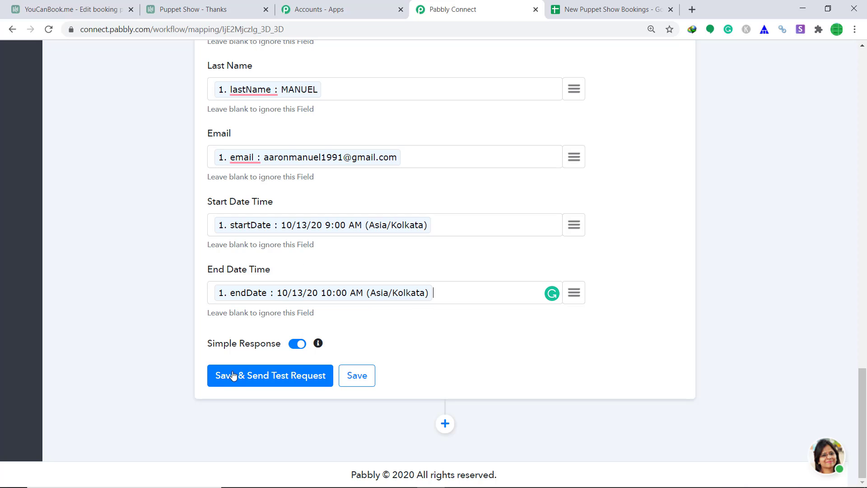
Send a test booking row to the sheet, then widen column C to fit the email.
left_click(260, 380)
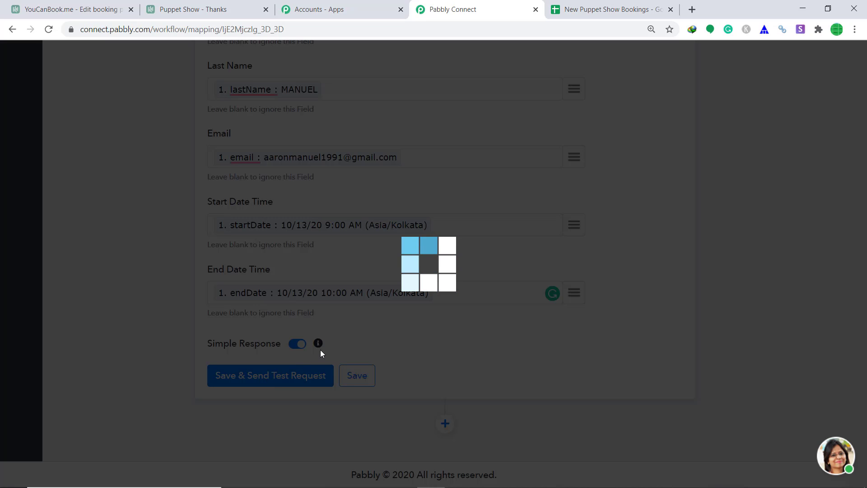
scroll(467, 266, "down", 5)
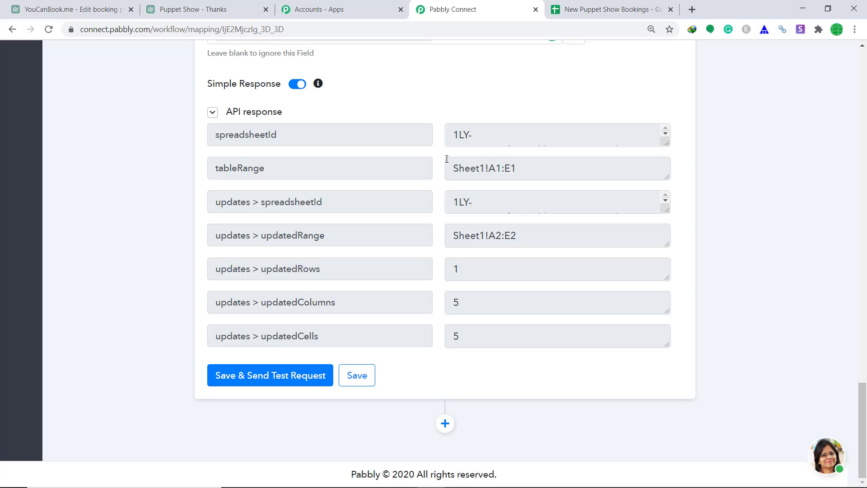
left_click(653, 6)
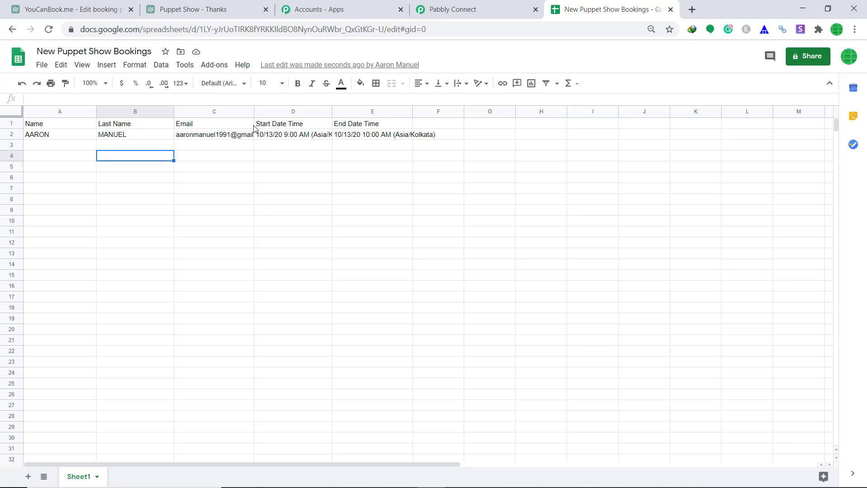
left_click_drag(254, 111, 272, 111)
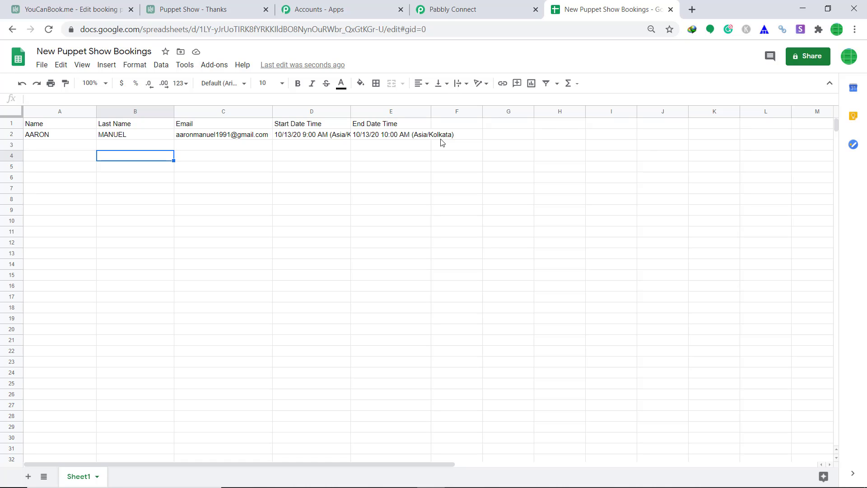
Save the Google Sheets Add New Row action.
left_click(454, 9)
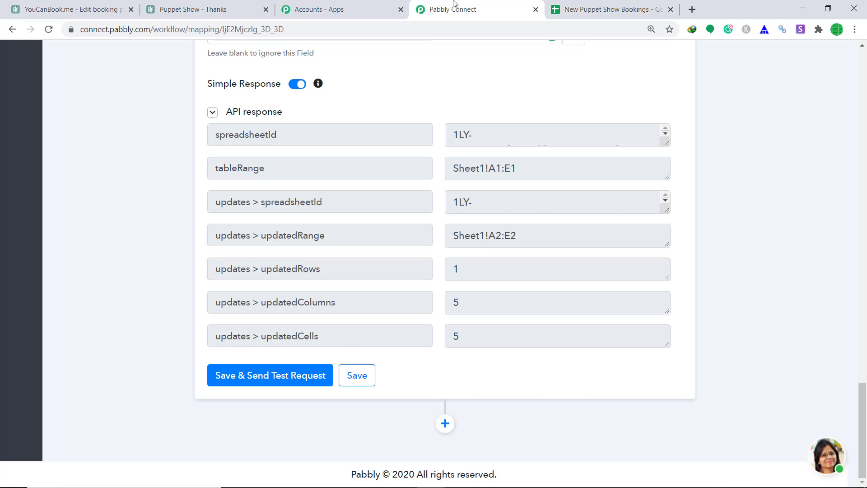
left_click(370, 374)
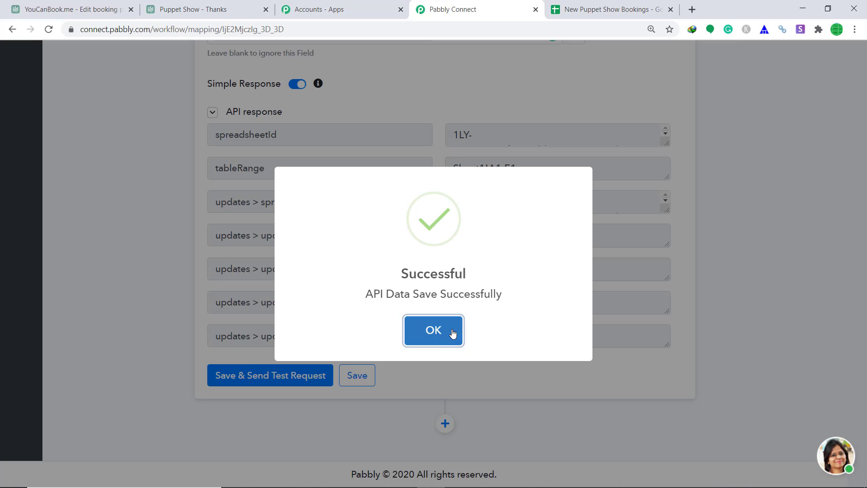
left_click(452, 333)
Save the YouCanBook.Me webhook trigger and collapse it to its summary.
scroll(540, 110, "up", 15)
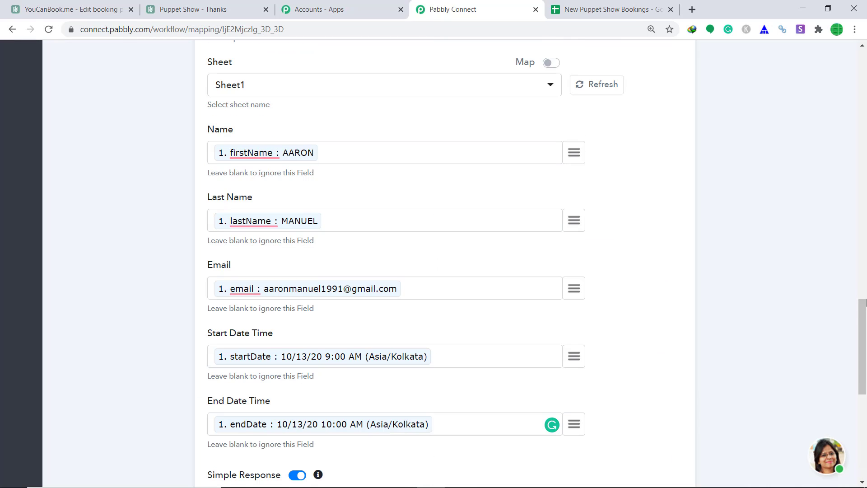
scroll(540, 110, "up", 6)
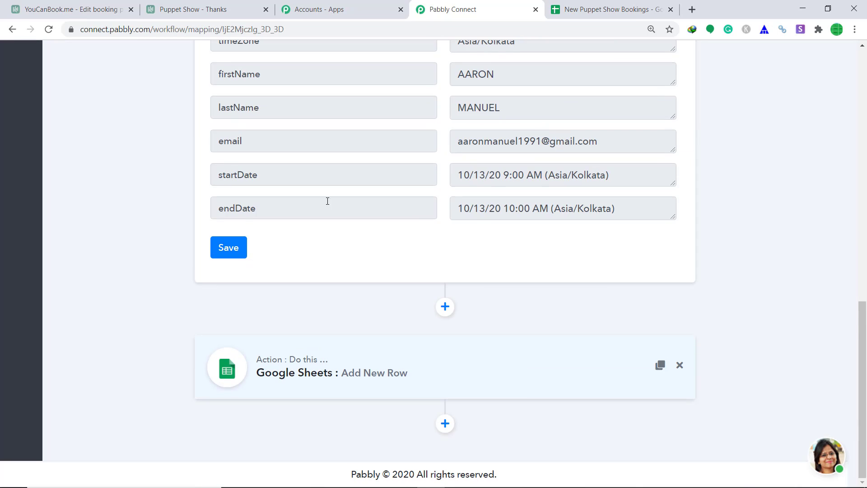
left_click(240, 256)
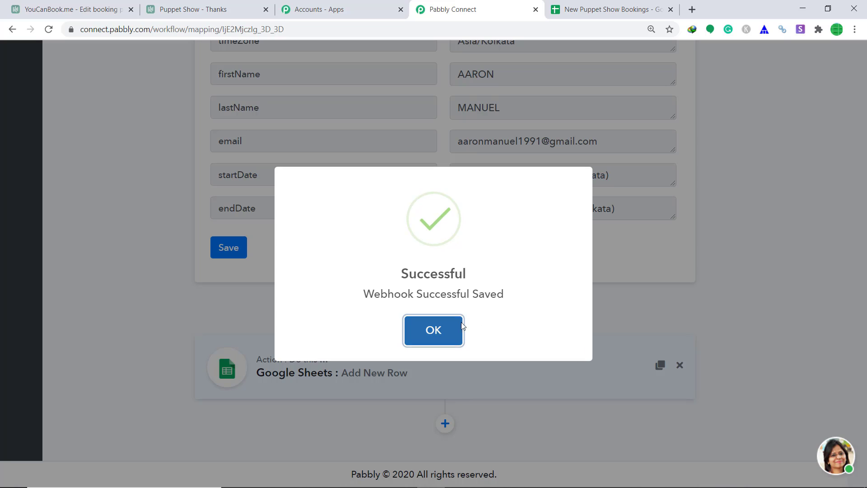
left_click(456, 324)
scroll(451, 262, "up", 9)
scroll(673, 179, "up", 5)
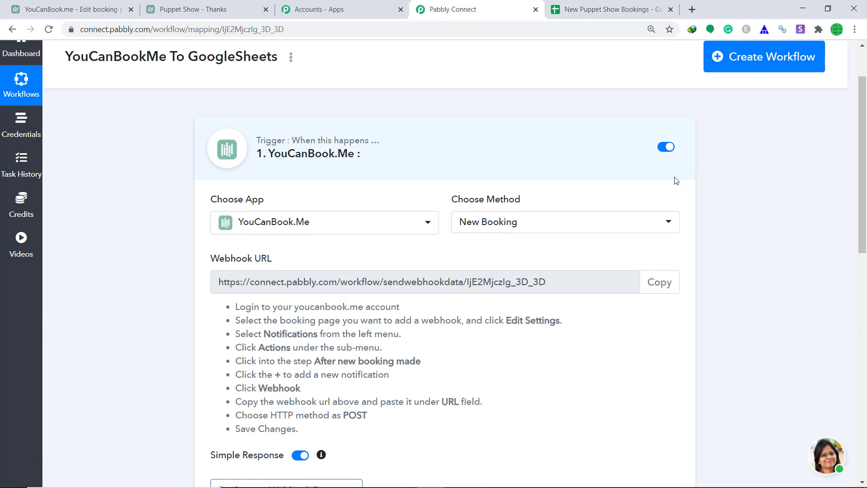
left_click(489, 165)
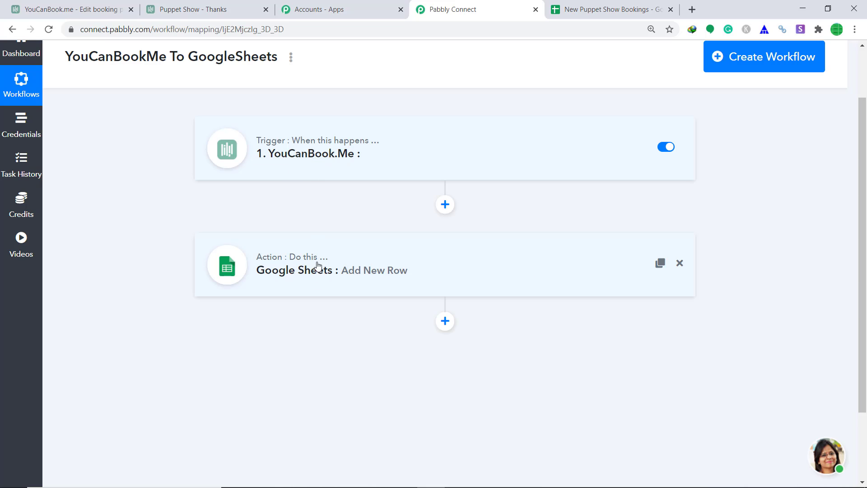
On the live Puppet Show booking page, pick the Wednesday 14, 12:00 PM slot.
left_click(67, 8)
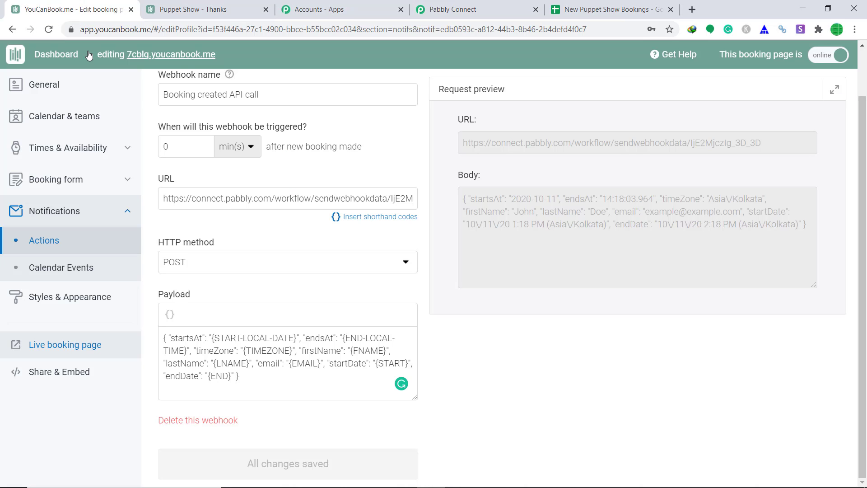
left_click(54, 346)
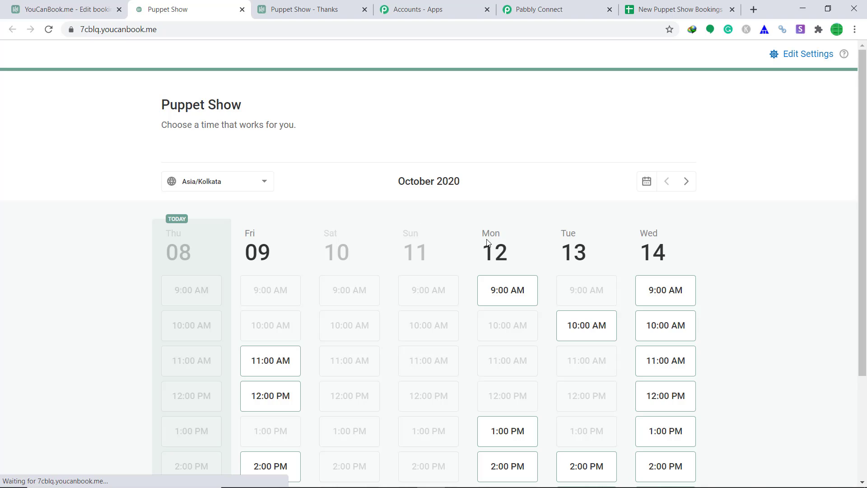
scroll(496, 158, "down", 2)
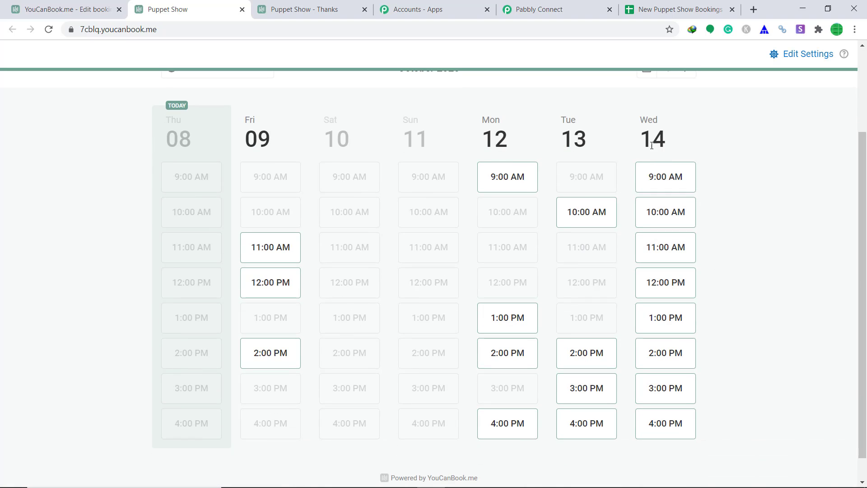
left_click(673, 291)
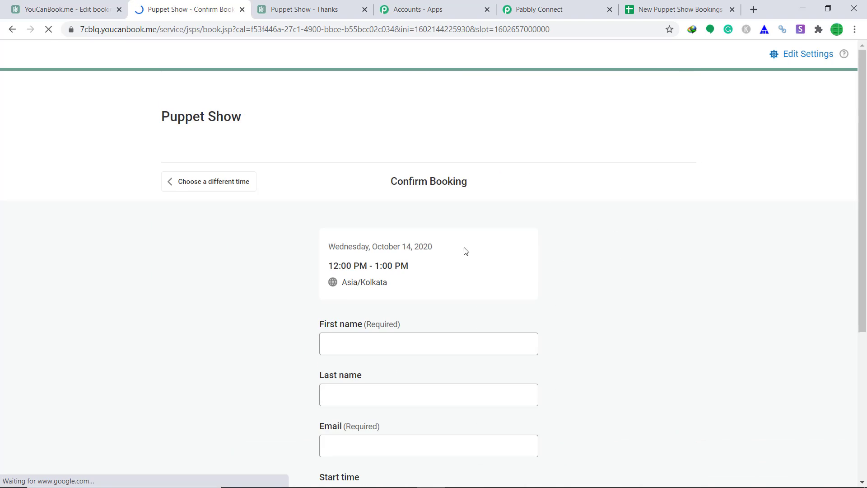
scroll(447, 271, "down", 1)
Enter the guest's first name, last name and e-mail, pass reCAPTCHA, and confirm the booking.
left_click(437, 285)
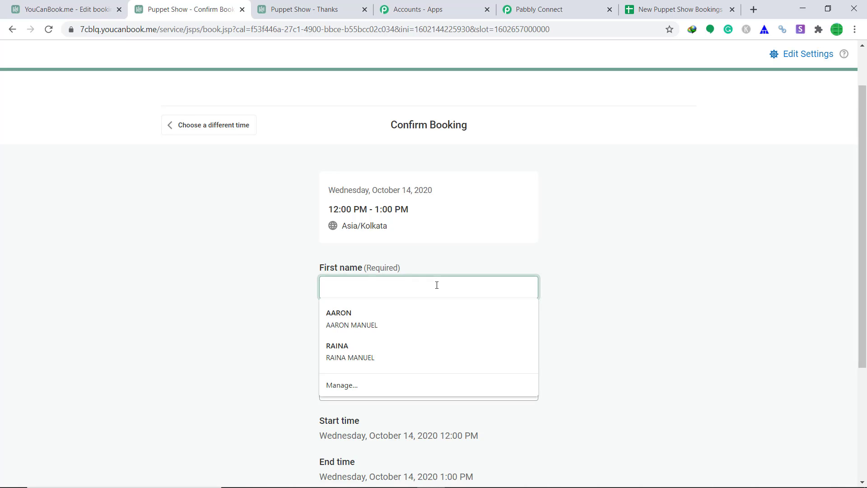
type("Tom")
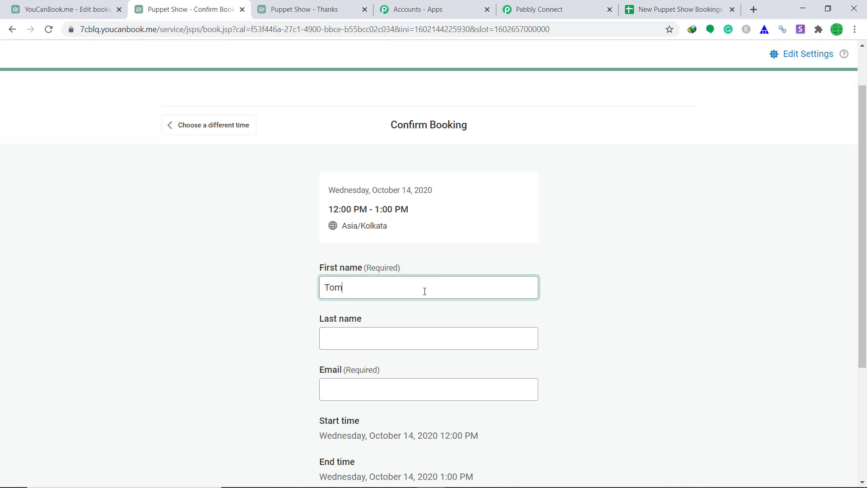
left_click(403, 337)
type("Cr")
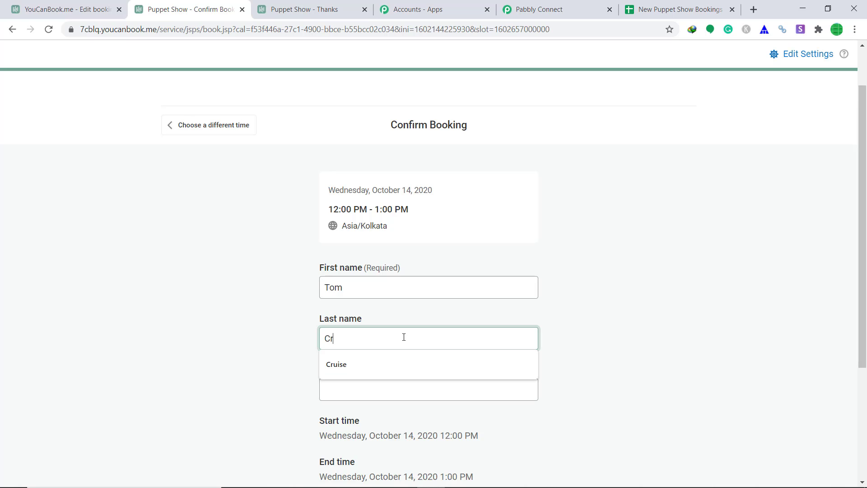
type("uise")
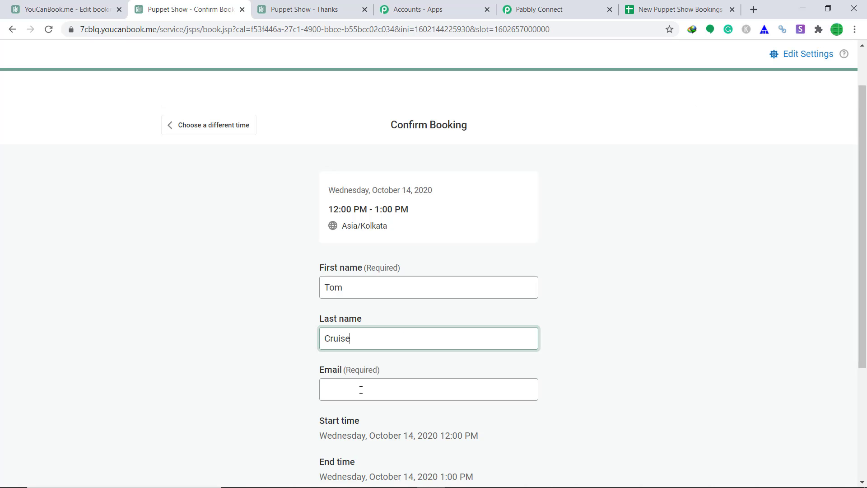
left_click(361, 390)
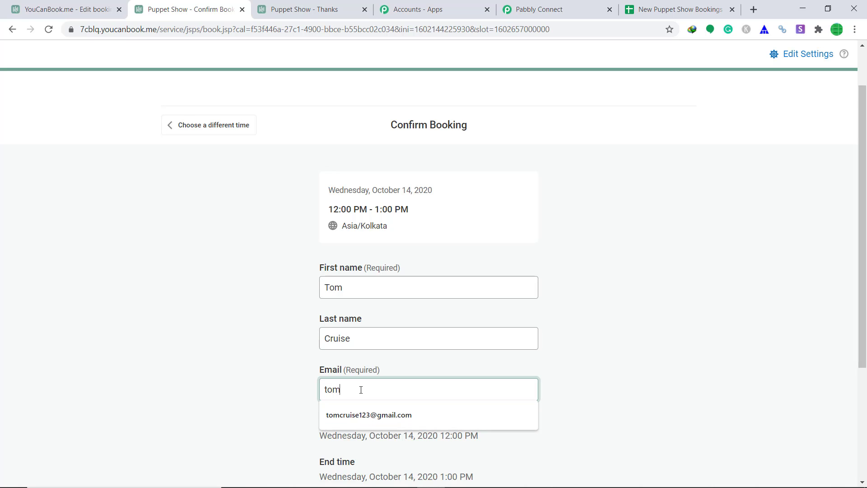
scroll(361, 389, "down", 4)
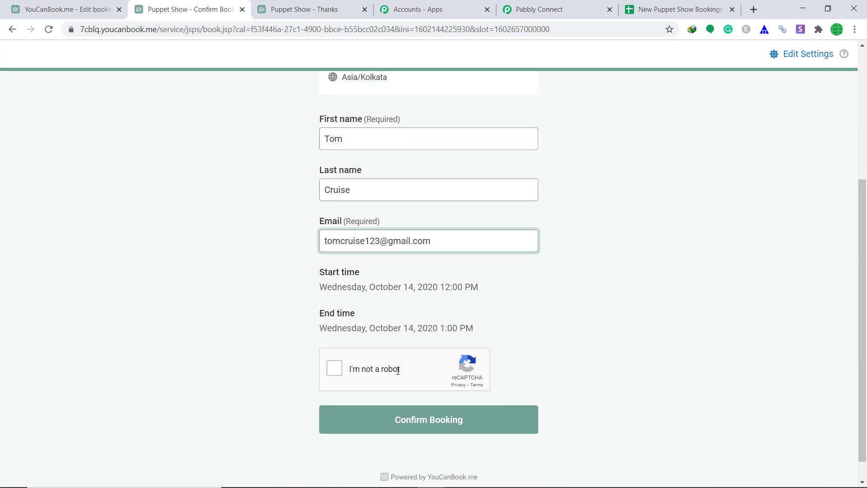
left_click(330, 353)
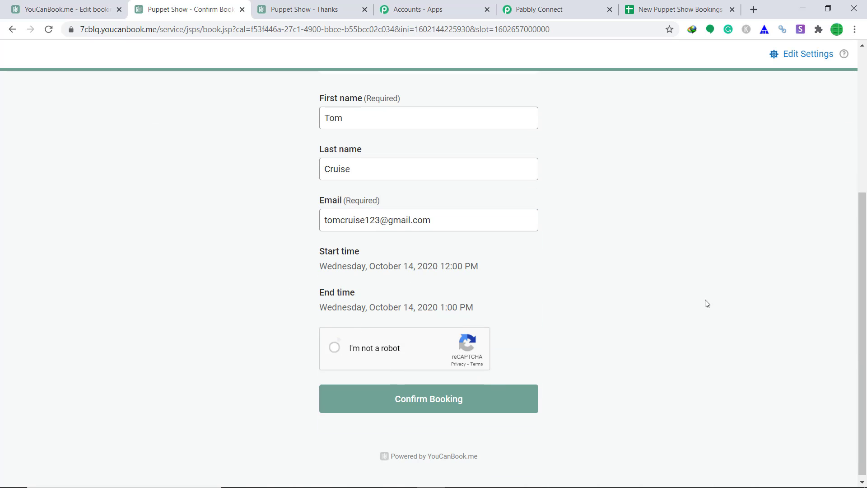
left_click(442, 406)
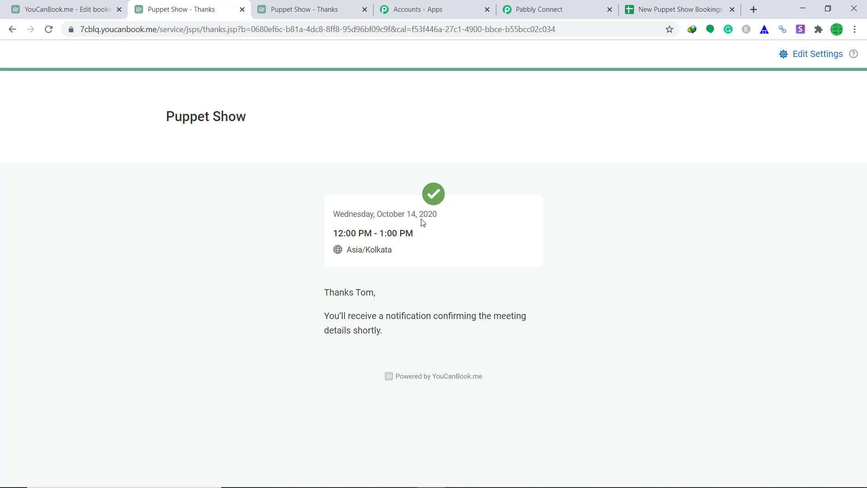
Check row 3 of New Puppet Show Bookings for the October 14 booking's details.
left_click(642, 14)
left_click(168, 254)
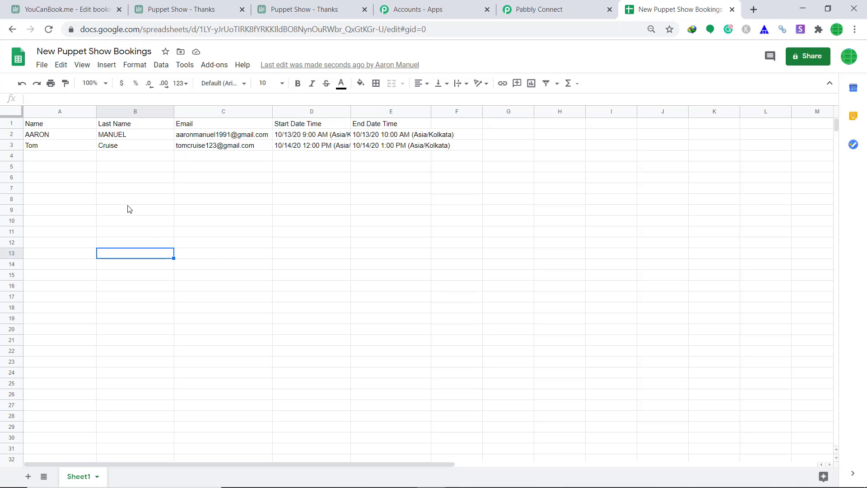